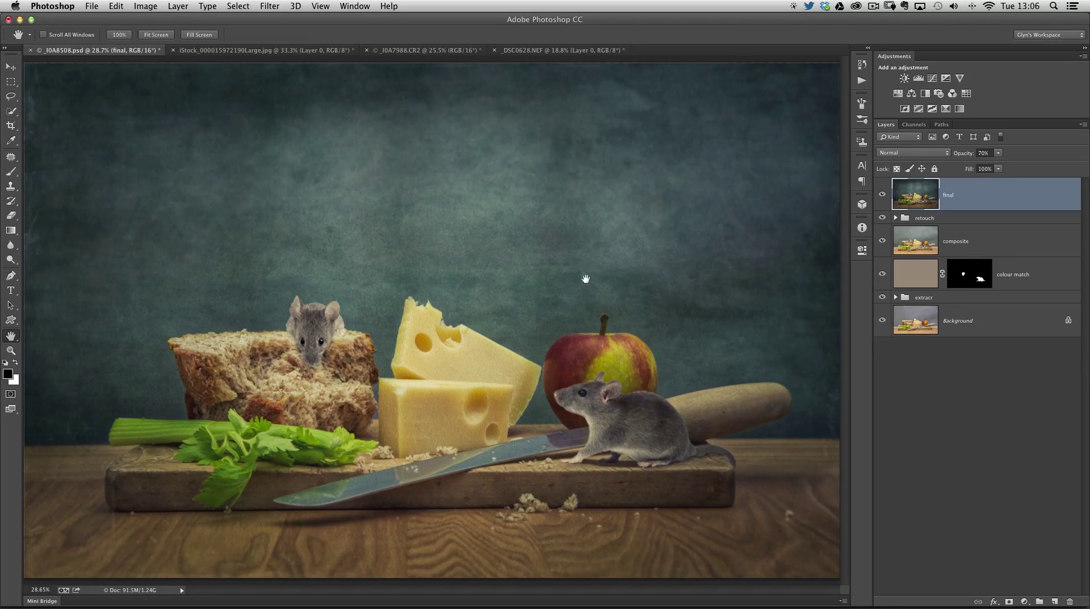
Isolate the Background layer and restore all layers repeatedly to compare the original photo with the finished composite
key(v)
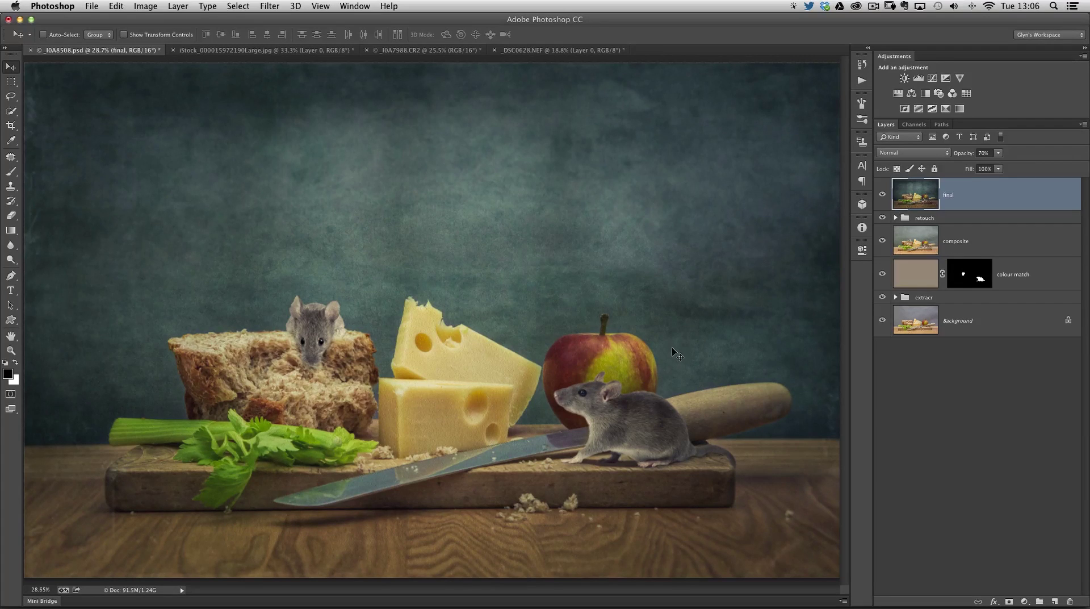
alt+click(882, 321)
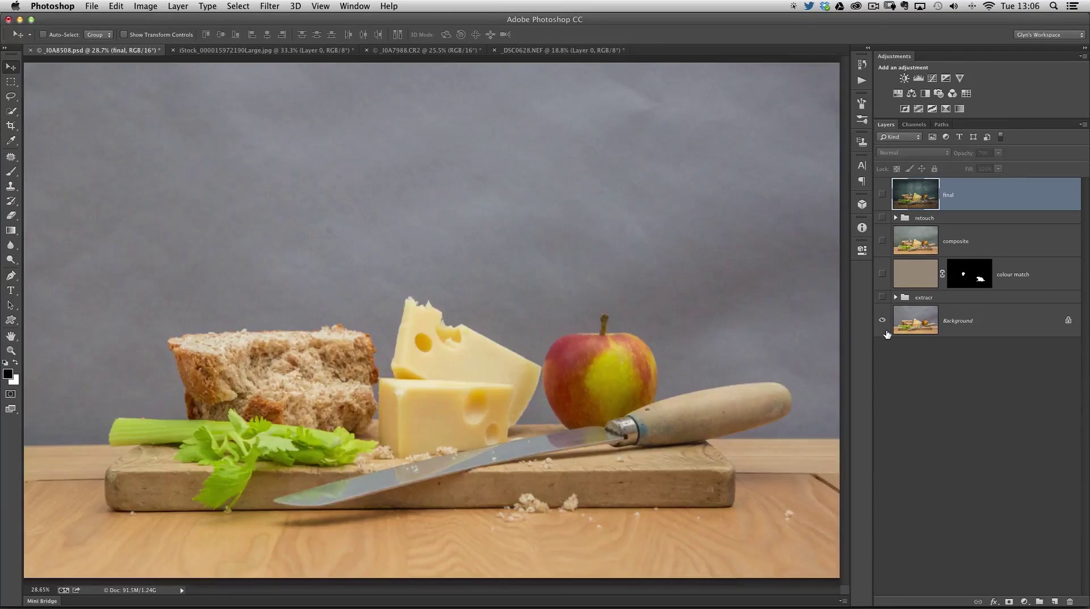
alt+click(882, 329)
alt+click(882, 330)
alt+click(883, 335)
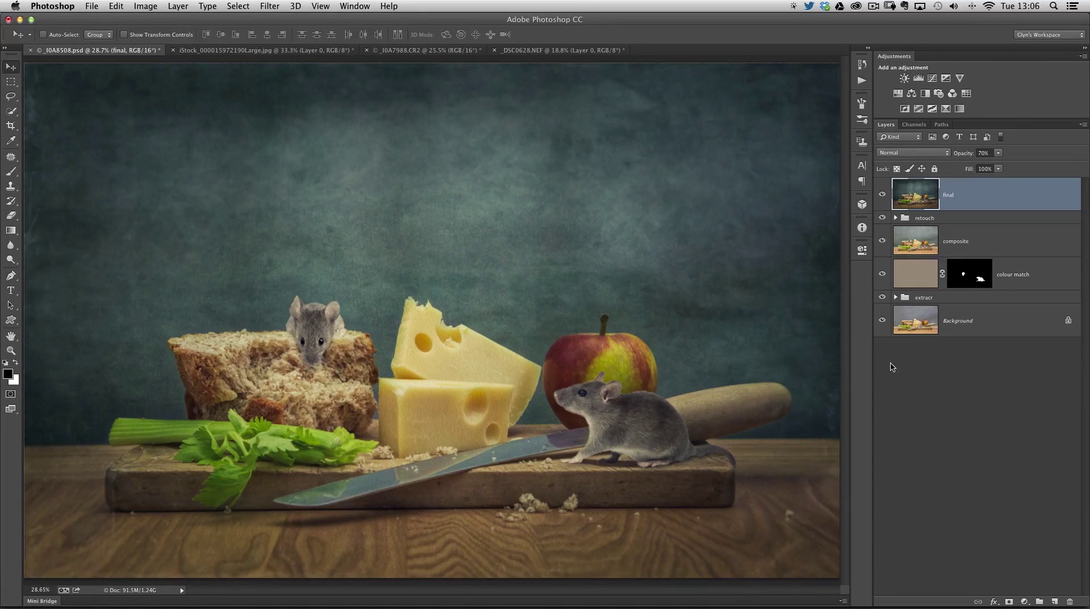
Show only the composite layer and make it the active layer for work on the mouse beside the apple
alt+click(882, 241)
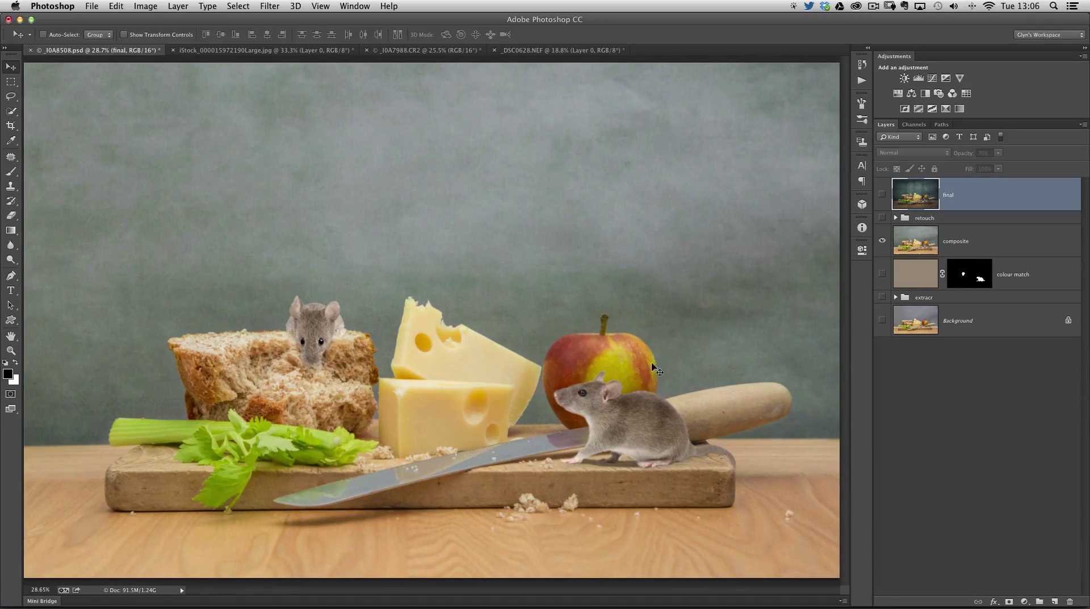
scroll(648, 329, up, 3)
drag(553, 401, 427, 296)
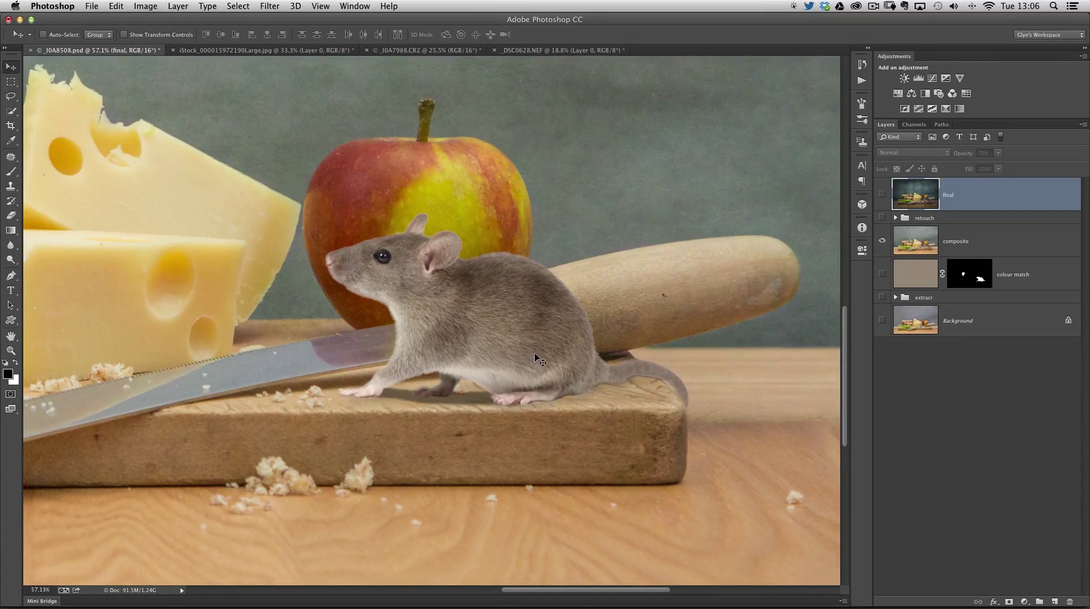
click(924, 243)
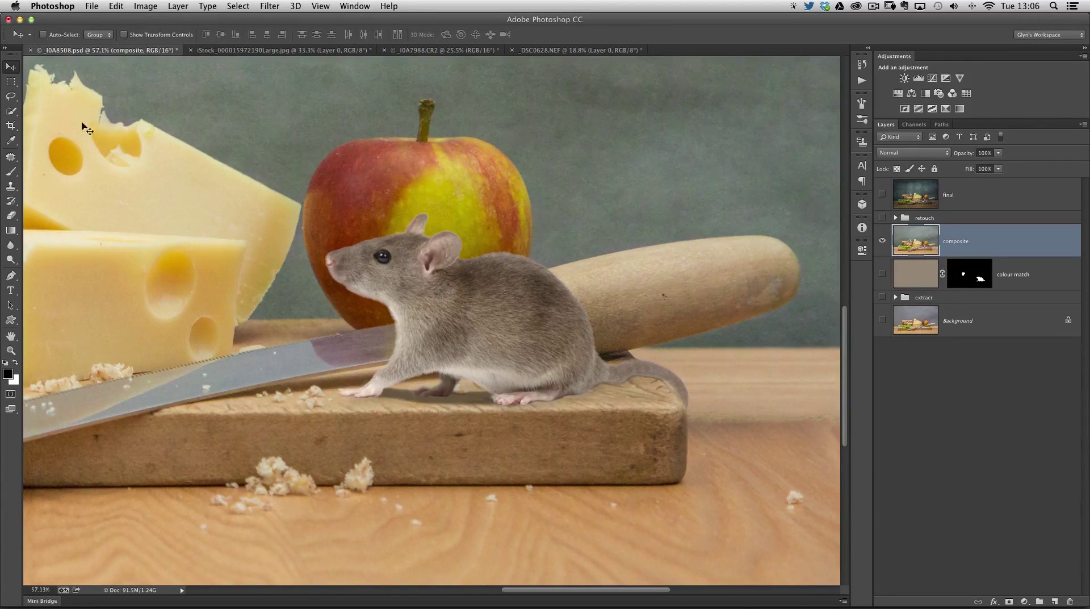
Select the mouse beside the apple with the Quick Selection tool, excluding the board areas under its belly and tail
key(w)
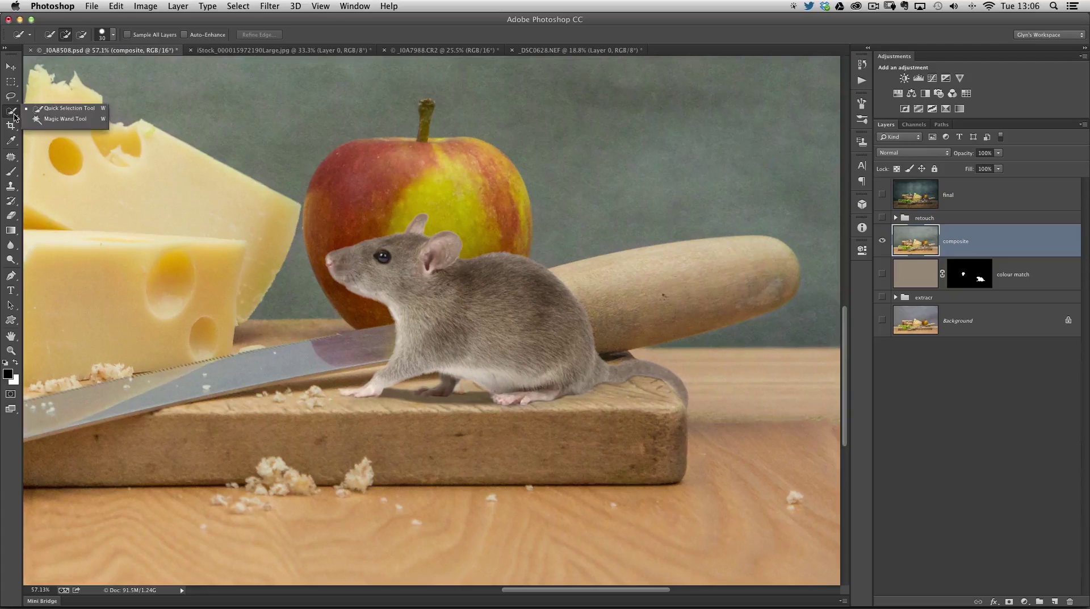
mouse_move(336, 271)
mouse_down()
mouse_move(437, 232)
mouse_move(421, 245)
mouse_move(418, 222)
mouse_move(467, 278)
mouse_move(527, 286)
mouse_move(570, 344)
mouse_move(612, 372)
mouse_move(663, 380)
mouse_up()
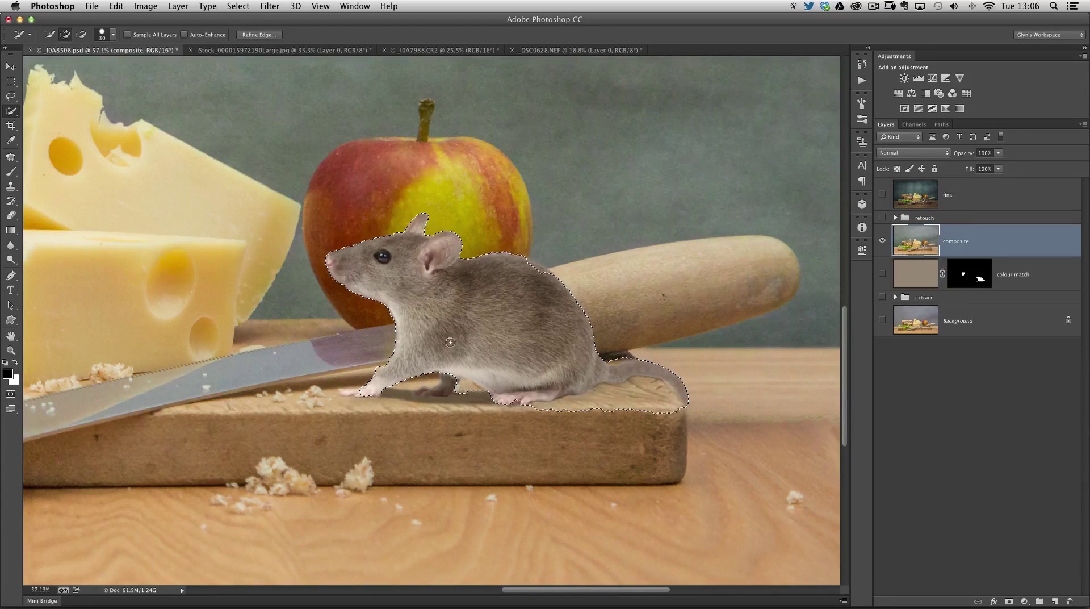
mouse_move(426, 377)
mouse_down()
mouse_move(450, 367)
mouse_move(451, 381)
mouse_move(435, 390)
mouse_move(599, 406)
mouse_up()
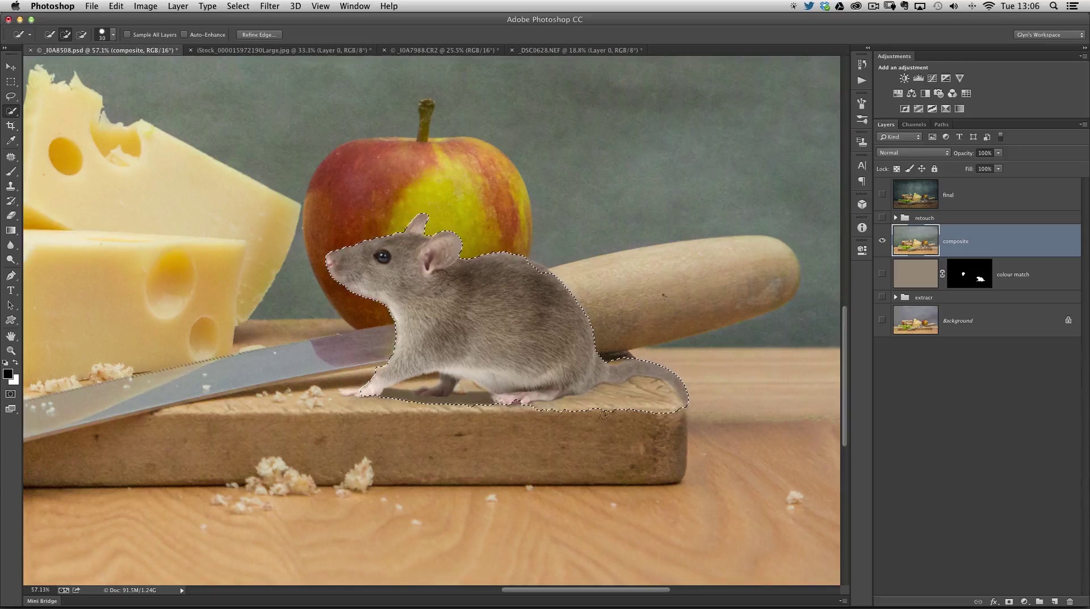
alt+click(649, 389)
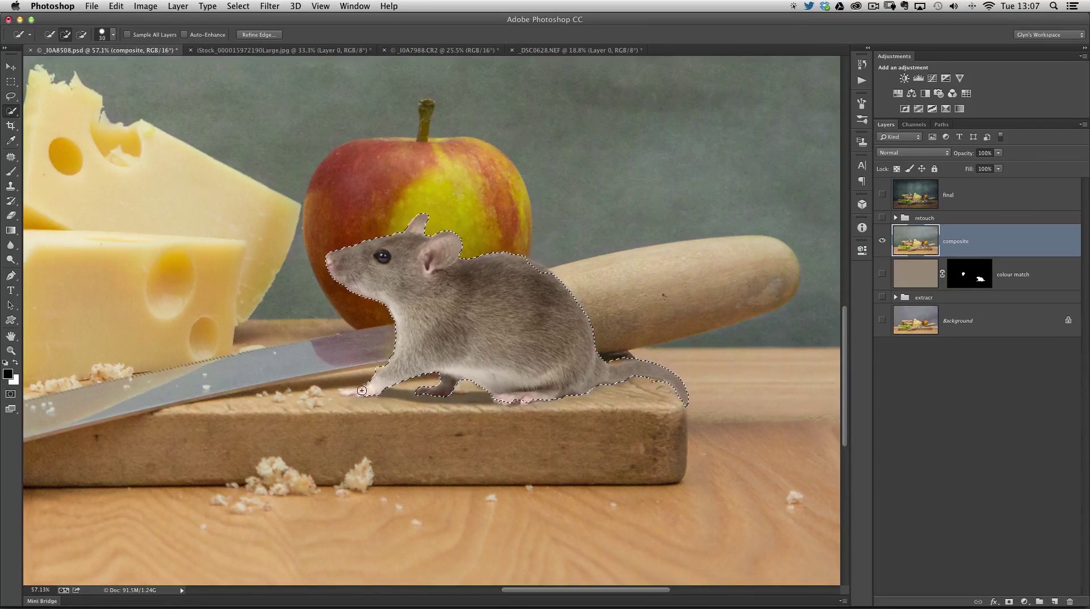
key(alt)
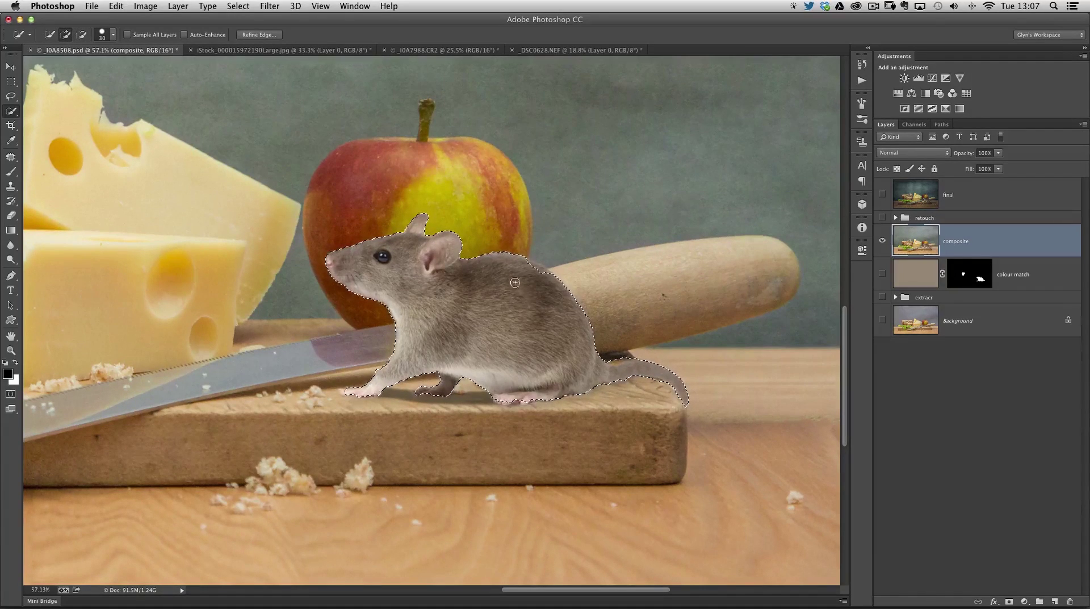
key(alt)
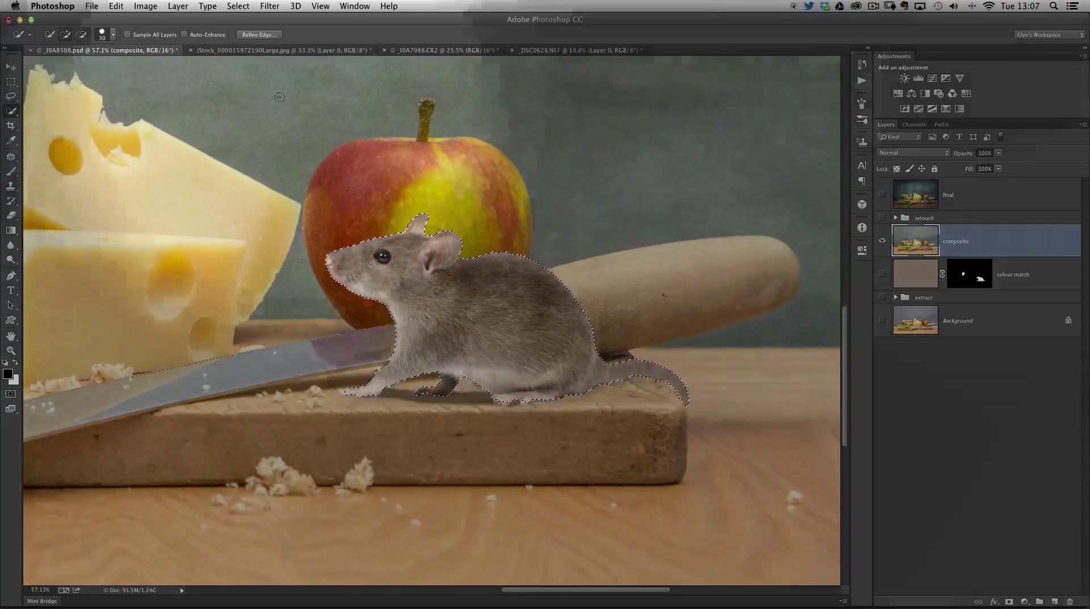
Open Refine Edge for the mouse selection and preview the cutout with the On White view
click(258, 35)
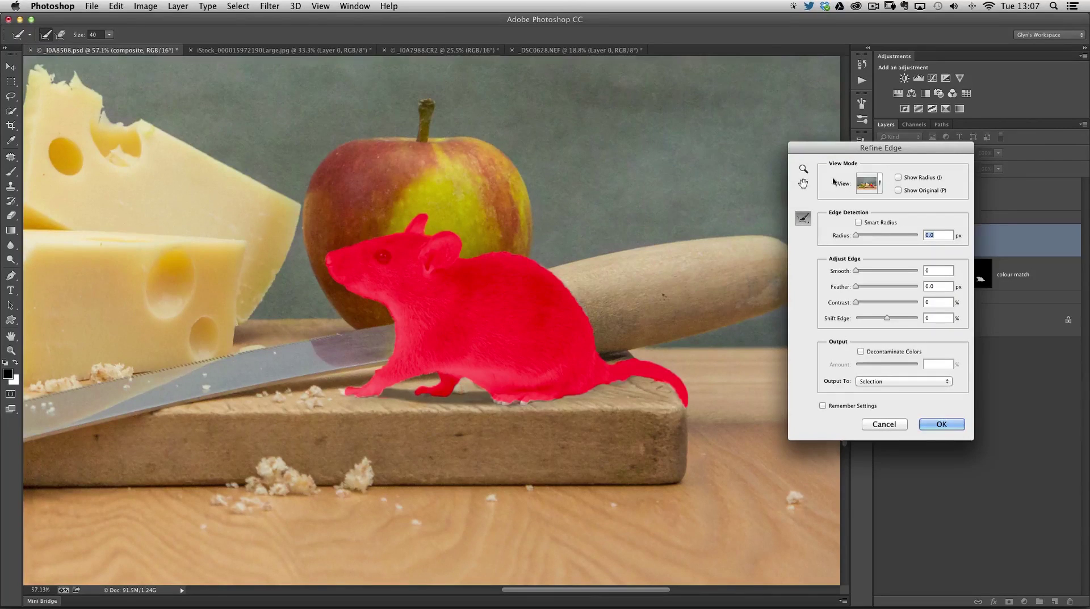
click(880, 184)
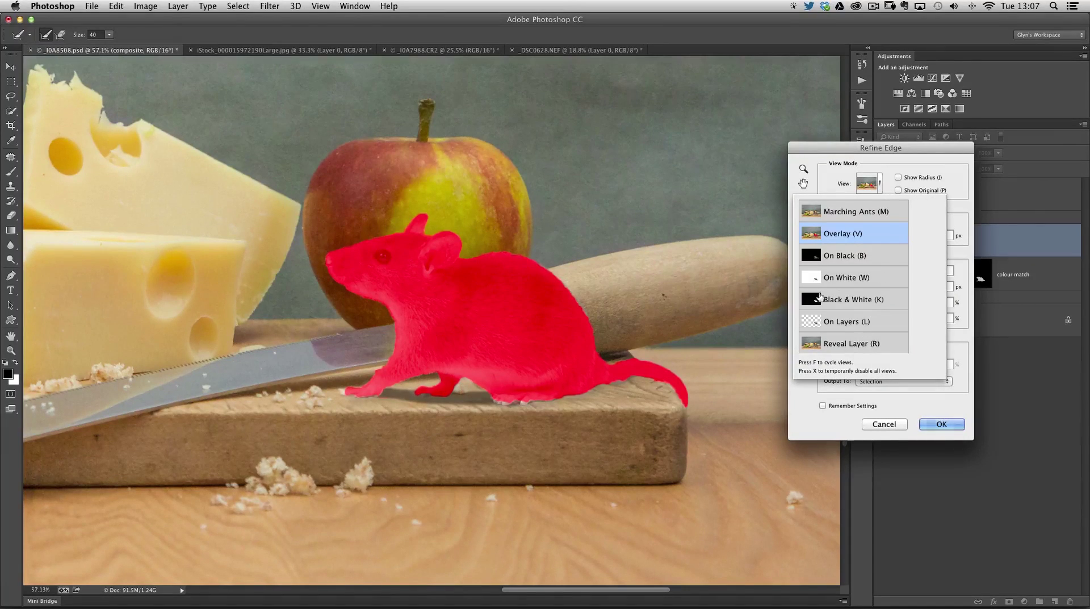
click(841, 278)
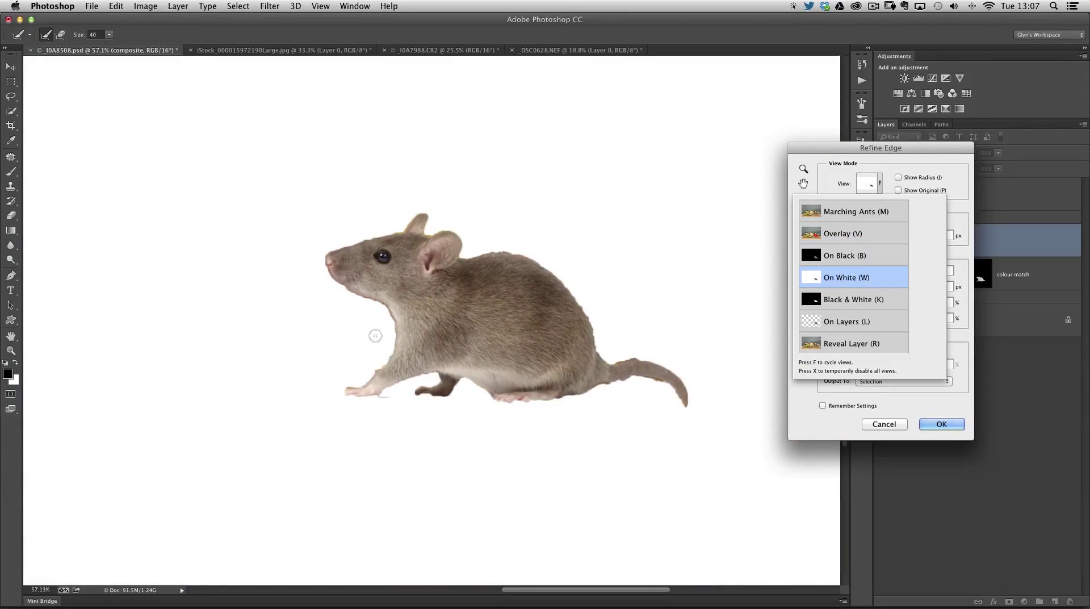
click(514, 273)
scroll(515, 272, up, 5)
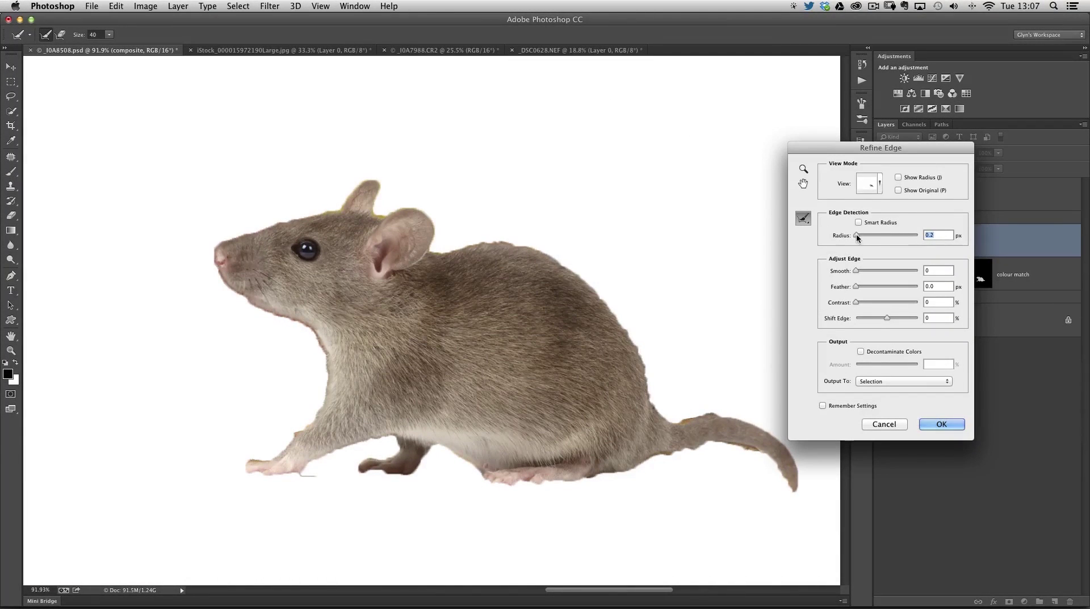
Try Smart Radius edge detection on the mouse selection with a radius of 4.8 px
drag(858, 237, 880, 231)
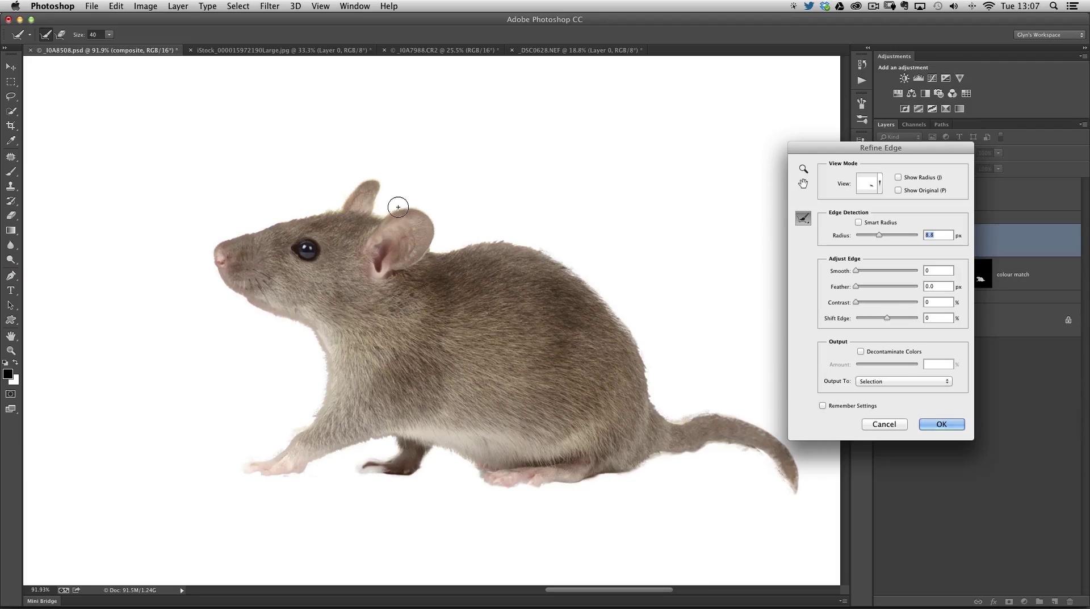
mouse_move(337, 207)
mouse_down()
mouse_move(384, 217)
mouse_move(318, 212)
mouse_move(370, 210)
mouse_move(334, 211)
mouse_move(369, 211)
mouse_move(485, 263)
mouse_move(457, 255)
mouse_move(532, 247)
mouse_move(570, 262)
mouse_up()
drag(879, 235, 876, 236)
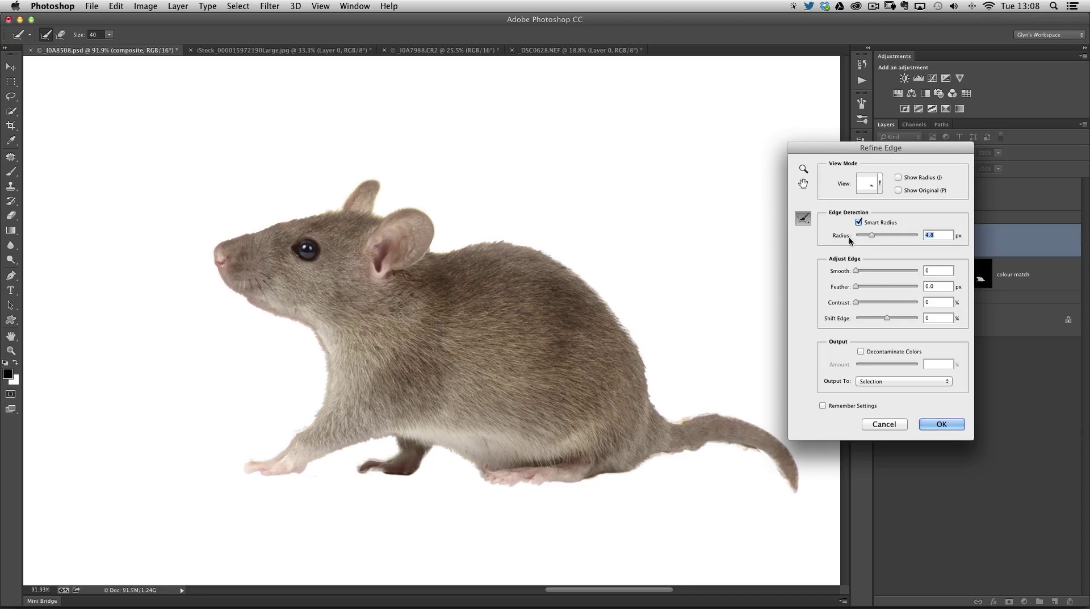
Try the Refine Radius tool along the fur edge of the mouse's back and discard the Refine Edge adjustments
click(804, 218)
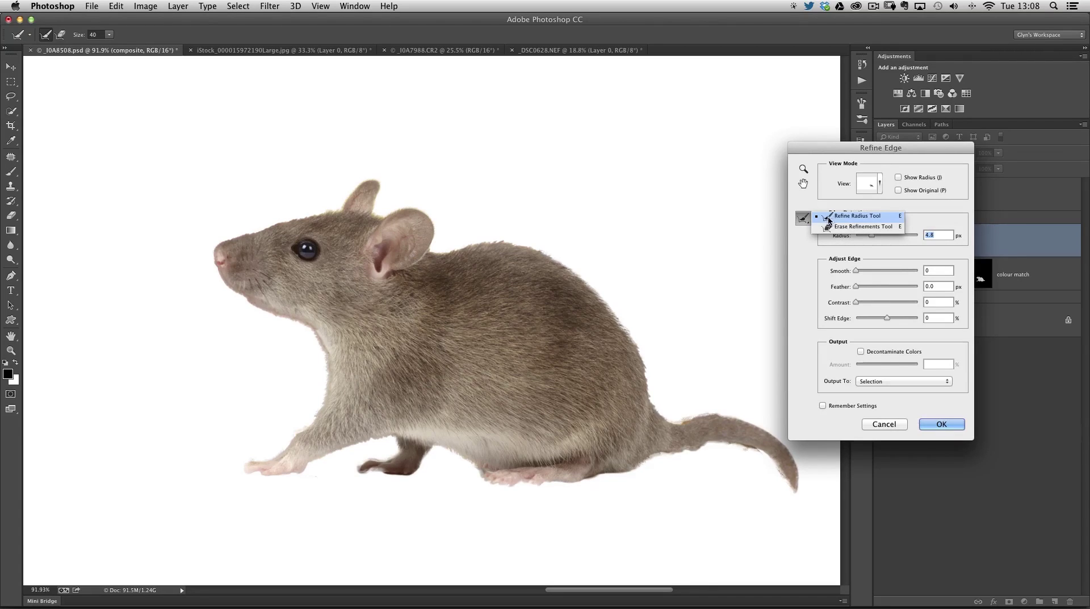
click(845, 221)
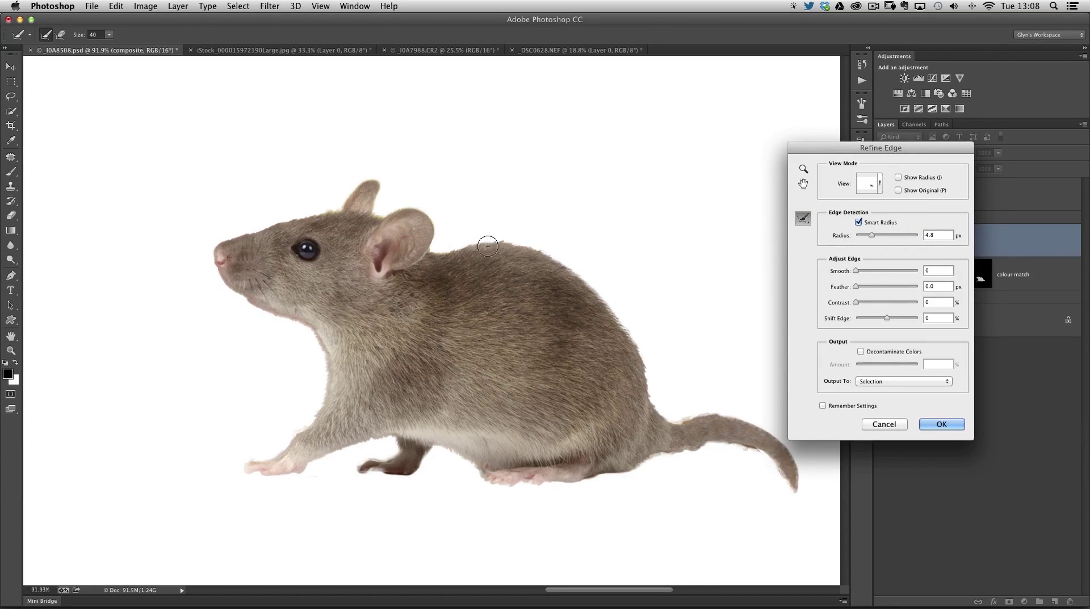
mouse_move(442, 250)
mouse_down()
mouse_move(533, 239)
mouse_move(556, 256)
mouse_move(617, 318)
mouse_move(659, 404)
mouse_move(646, 406)
mouse_up()
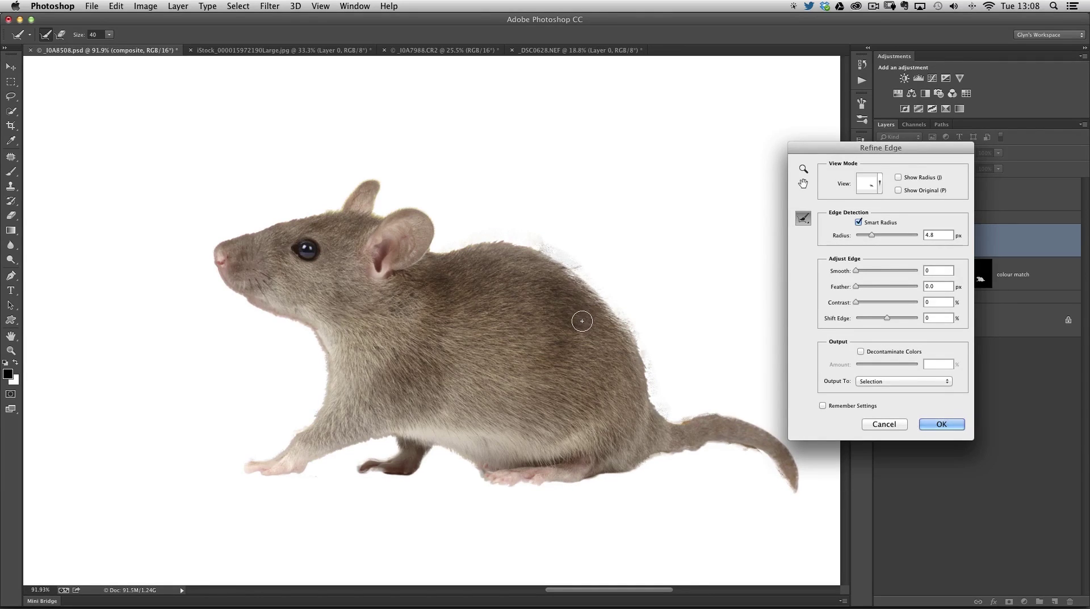
click(884, 423)
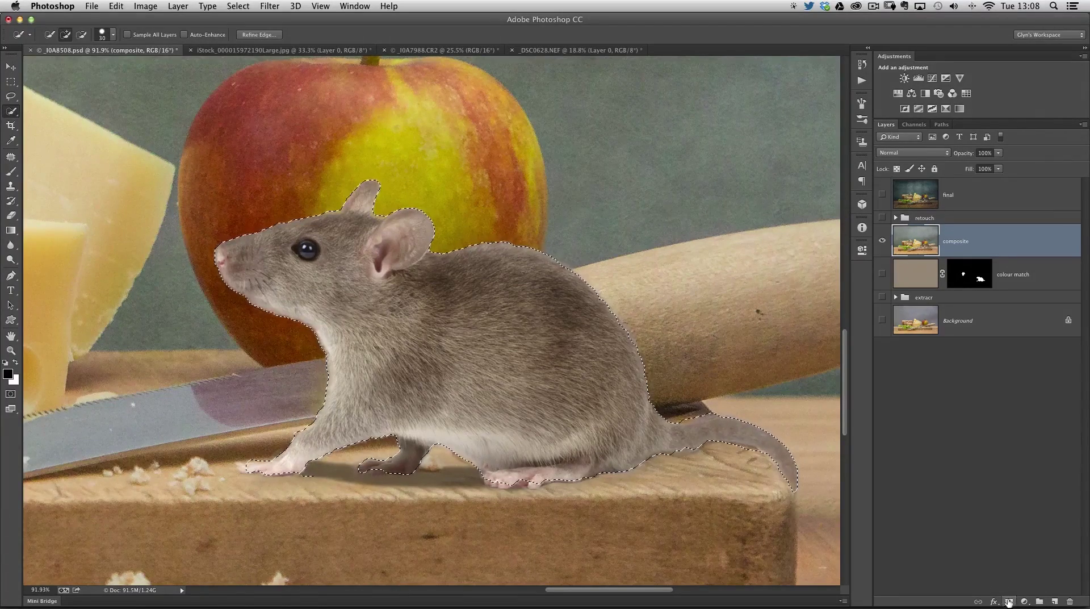
Add a layer mask to the composite layer from the mouse selection and inspect the cutout edges
click(1008, 602)
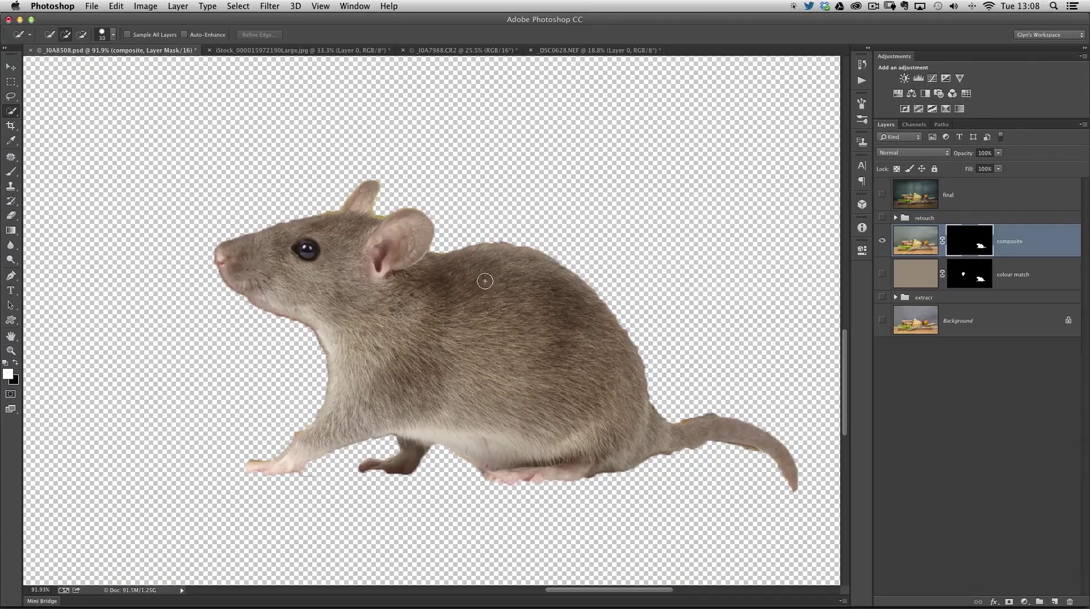
scroll(511, 280, up, 5)
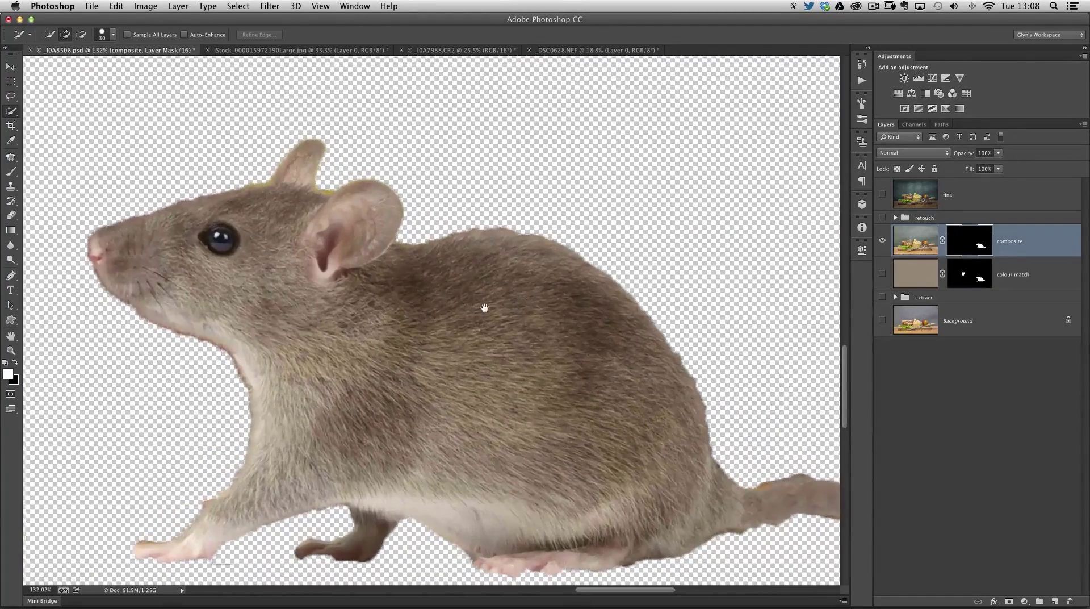
scroll(438, 286, down, 2)
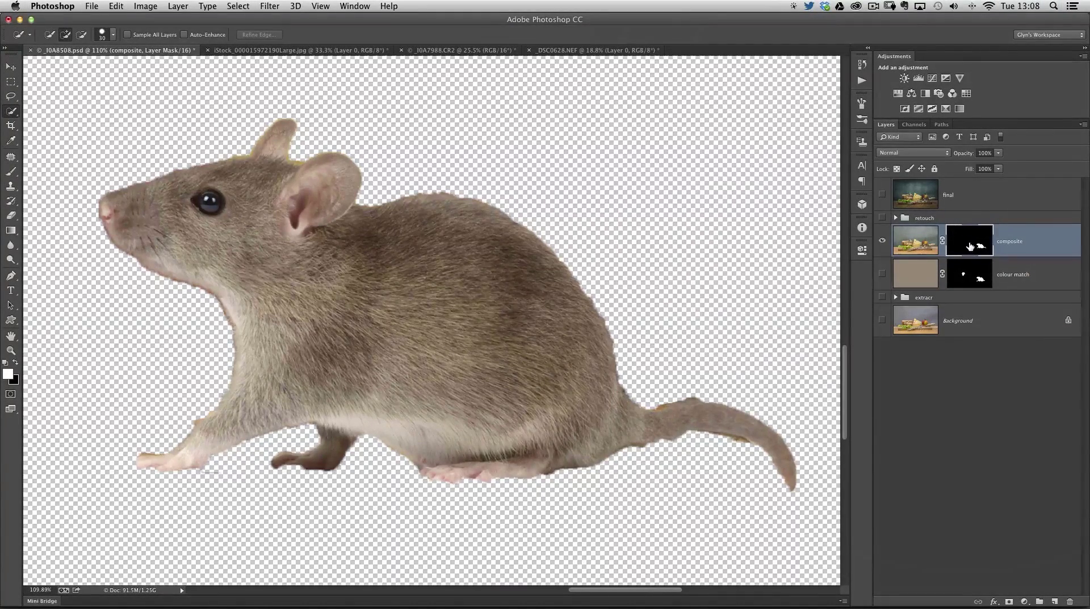
Set up a hard round brush at 30 px and 100% hardness, with black as the foreground colour
key(b)
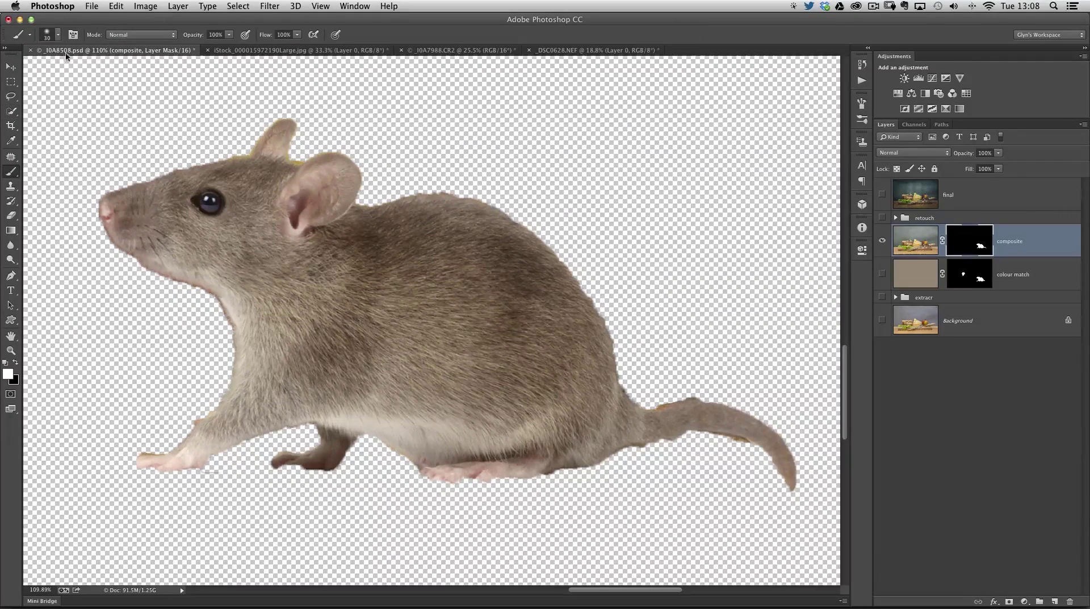
click(56, 36)
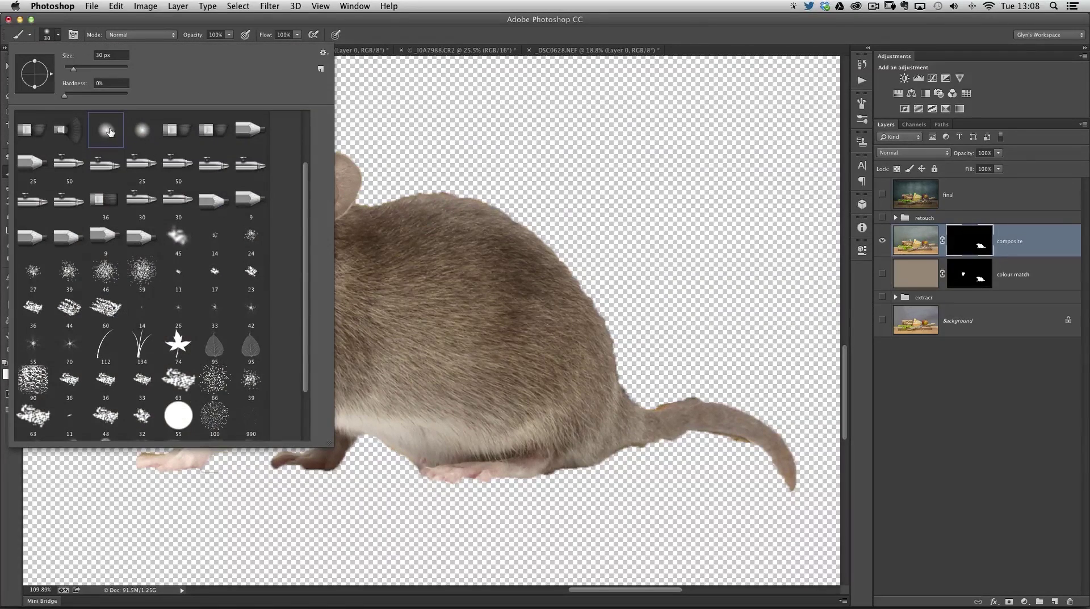
scroll(305, 167, up, 1)
scroll(305, 167, up, 3)
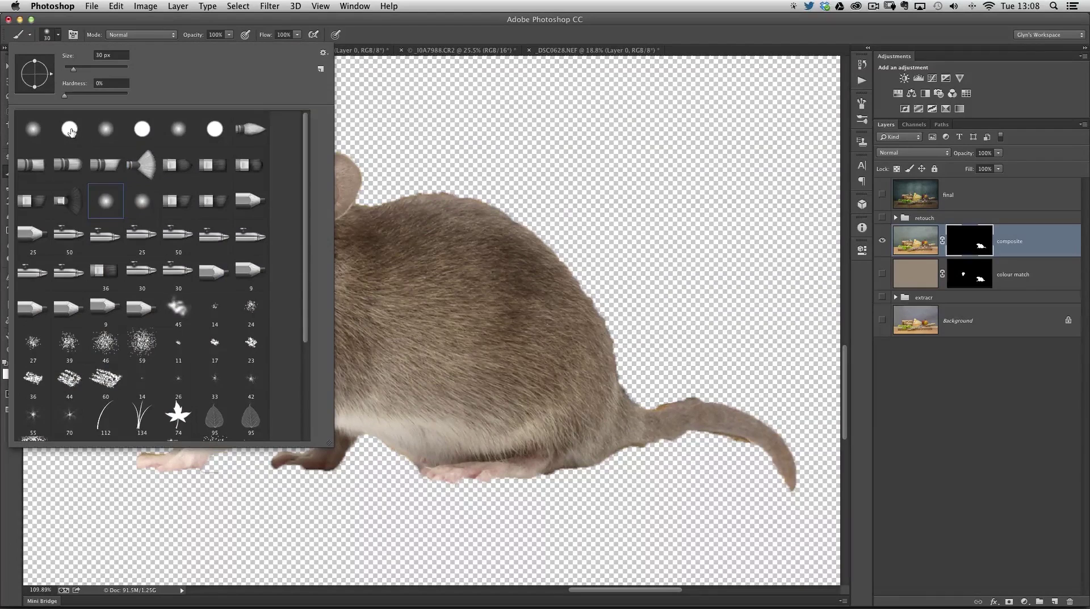
click(70, 130)
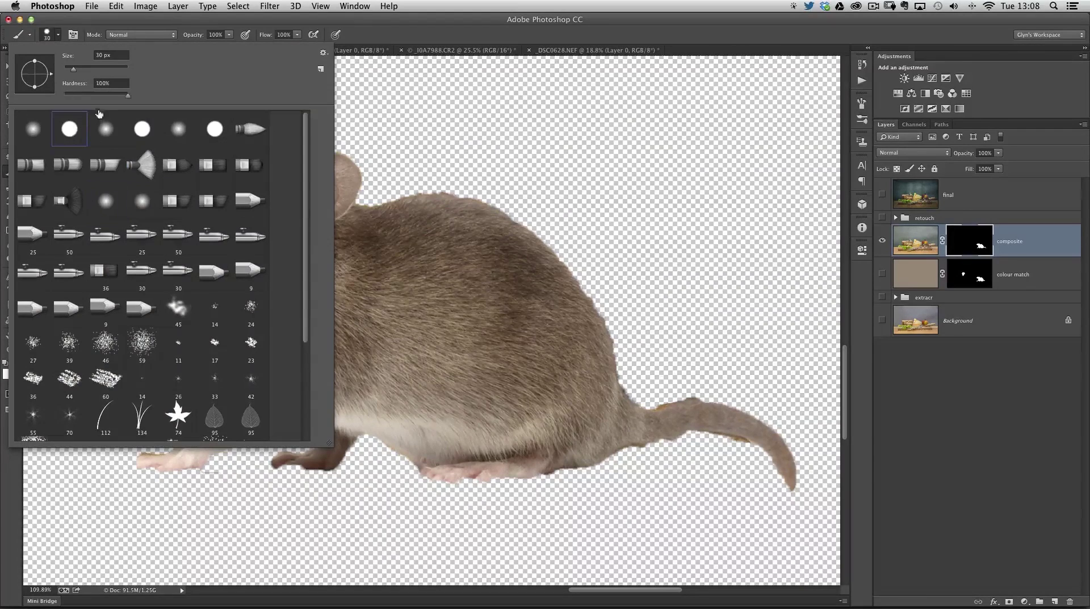
click(73, 35)
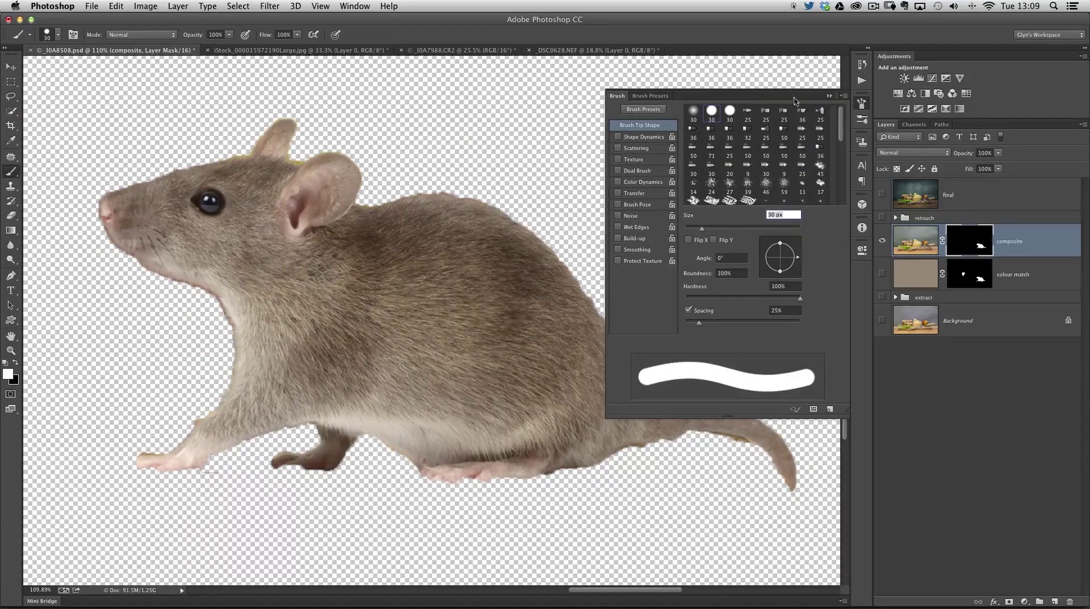
click(861, 104)
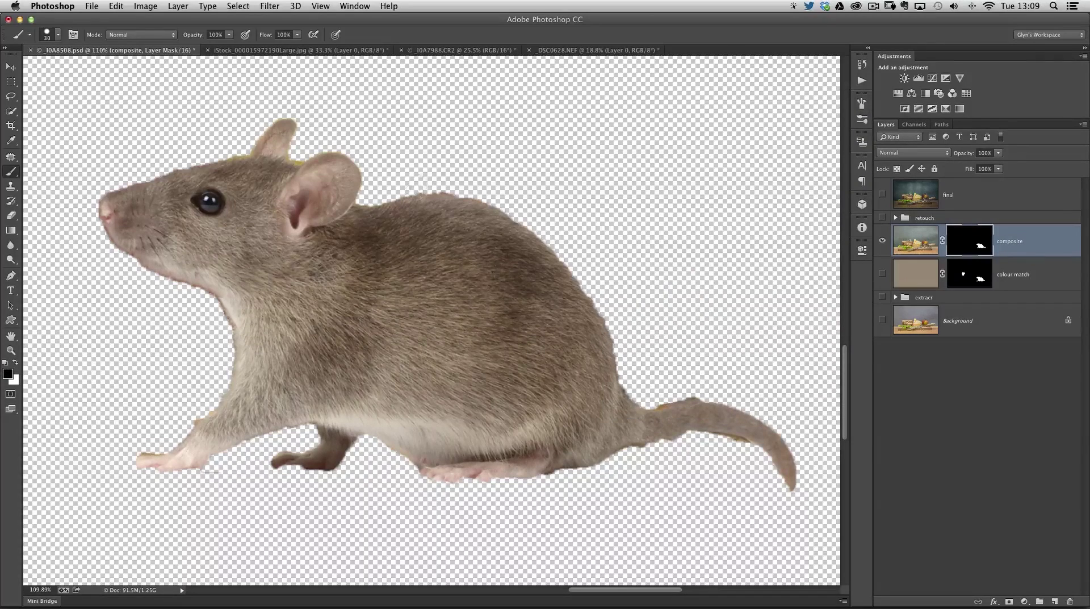
Paint black on the composite layer's mask along the mouse's back to trim its rough edge into a smooth outline
mouse_move(365, 208)
mouse_down()
mouse_move(442, 191)
mouse_move(527, 221)
mouse_move(570, 266)
mouse_move(616, 358)
mouse_up()
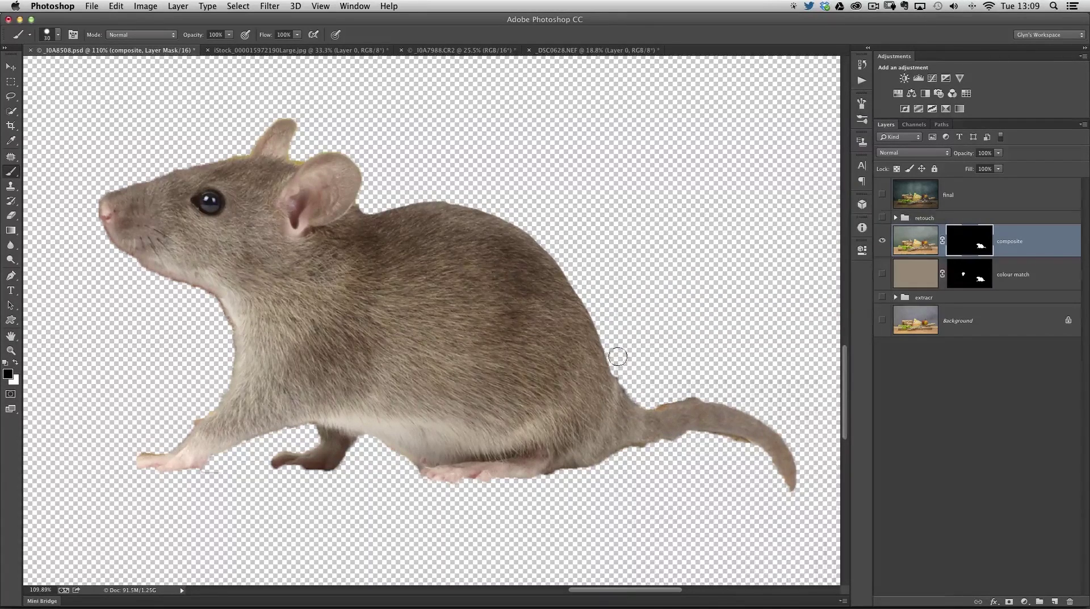
right_click(620, 360)
key(Escape)
drag(615, 360, 631, 398)
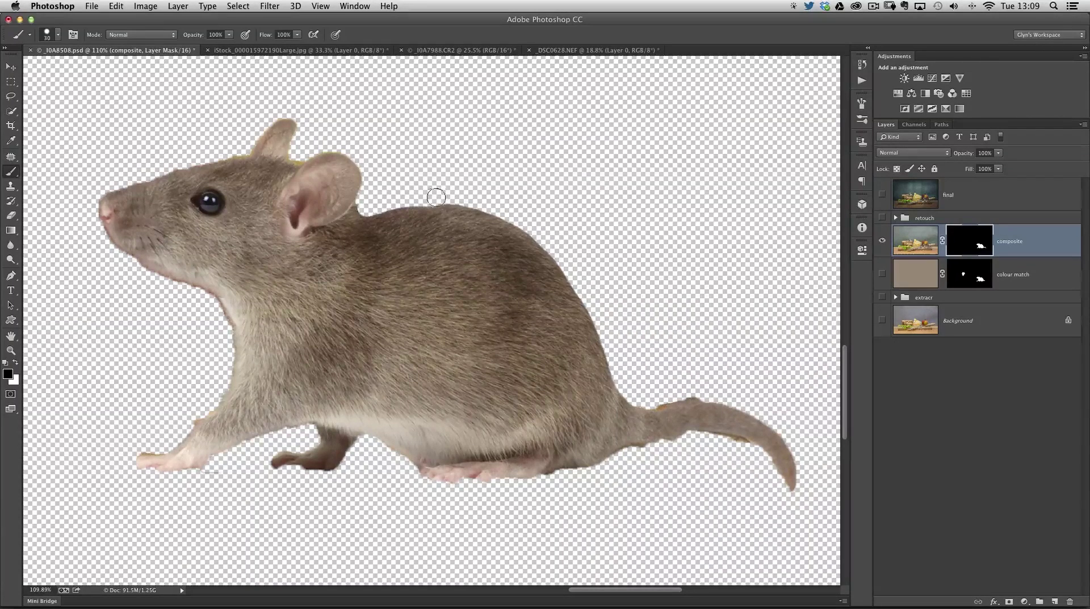
drag(550, 244, 605, 328)
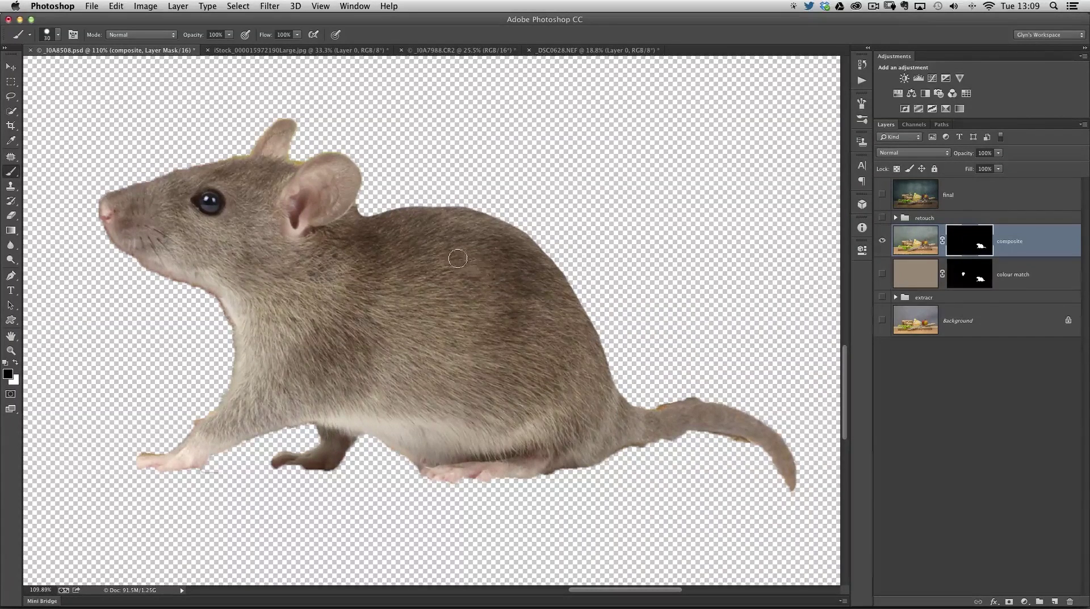
scroll(488, 256, up, 3)
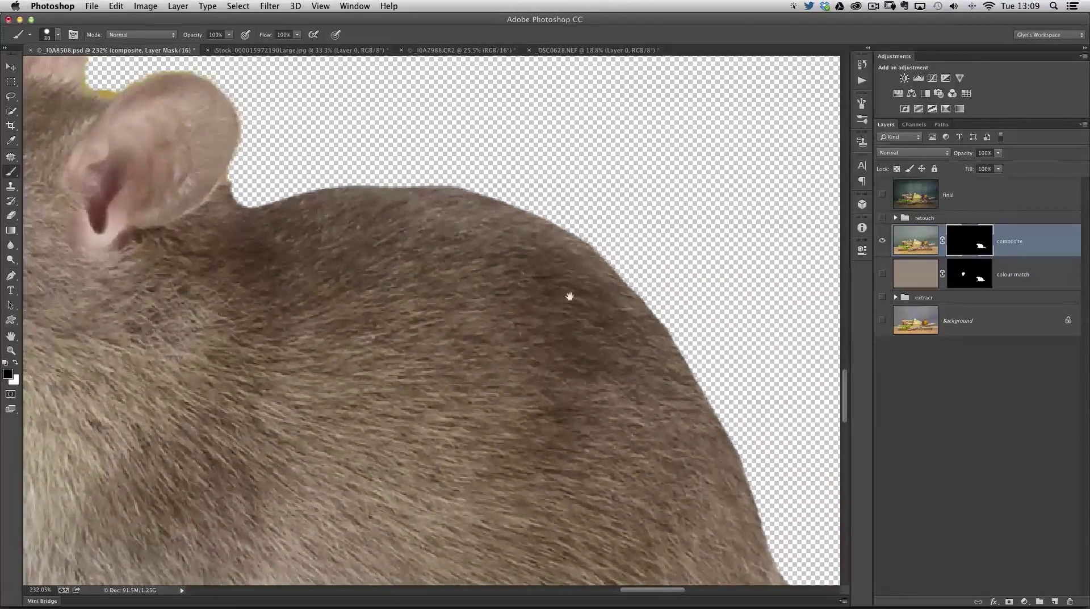
Choose the 112 px grass-blade brush and set its tip angle to -49° and spacing to 15%
scroll(462, 279, down, 3)
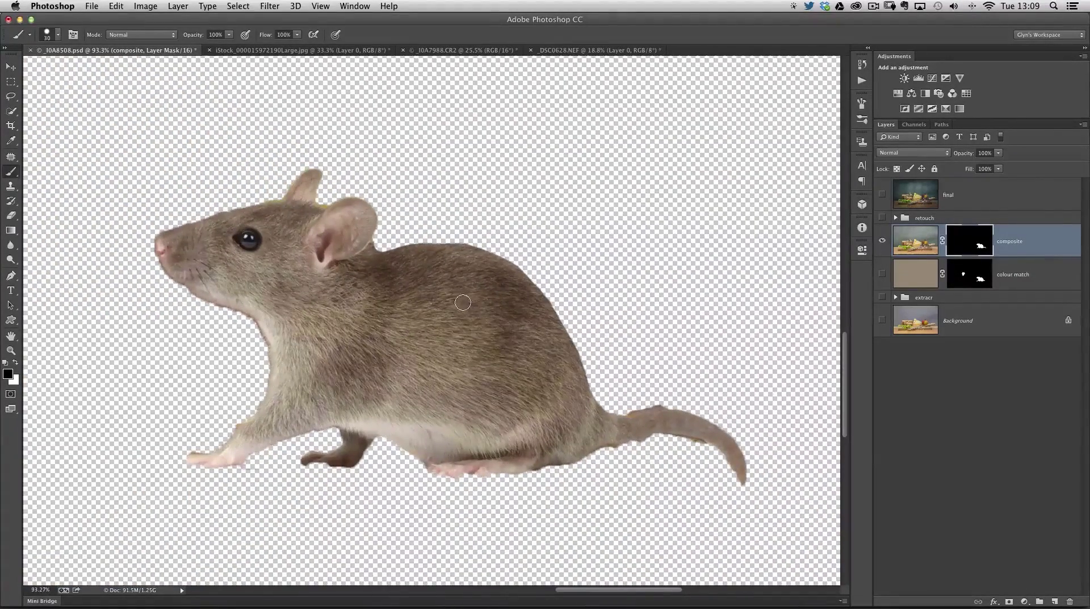
click(57, 35)
drag(305, 159, 299, 232)
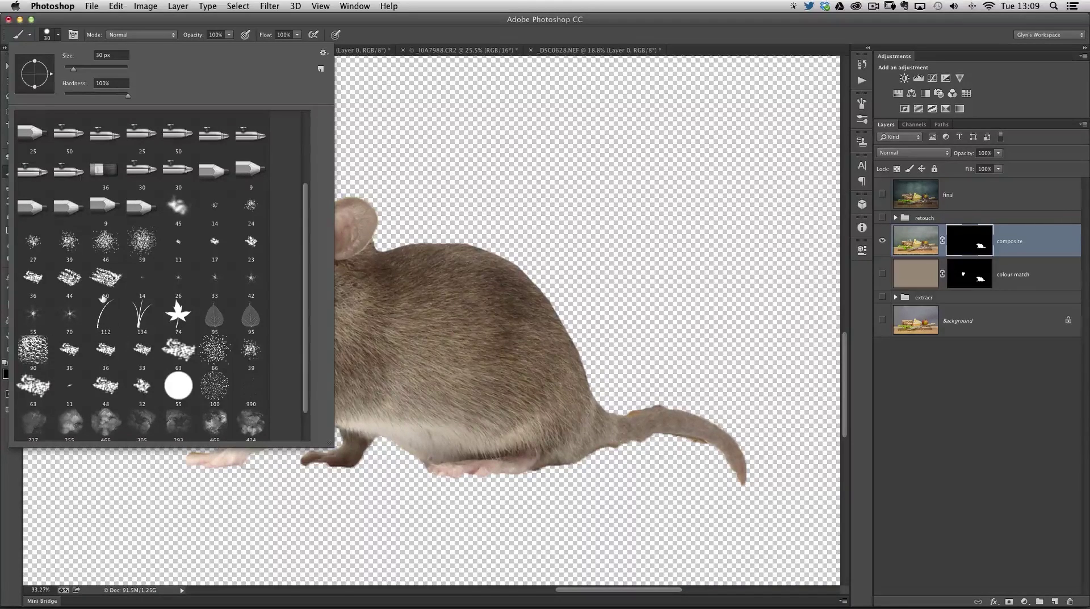
click(105, 317)
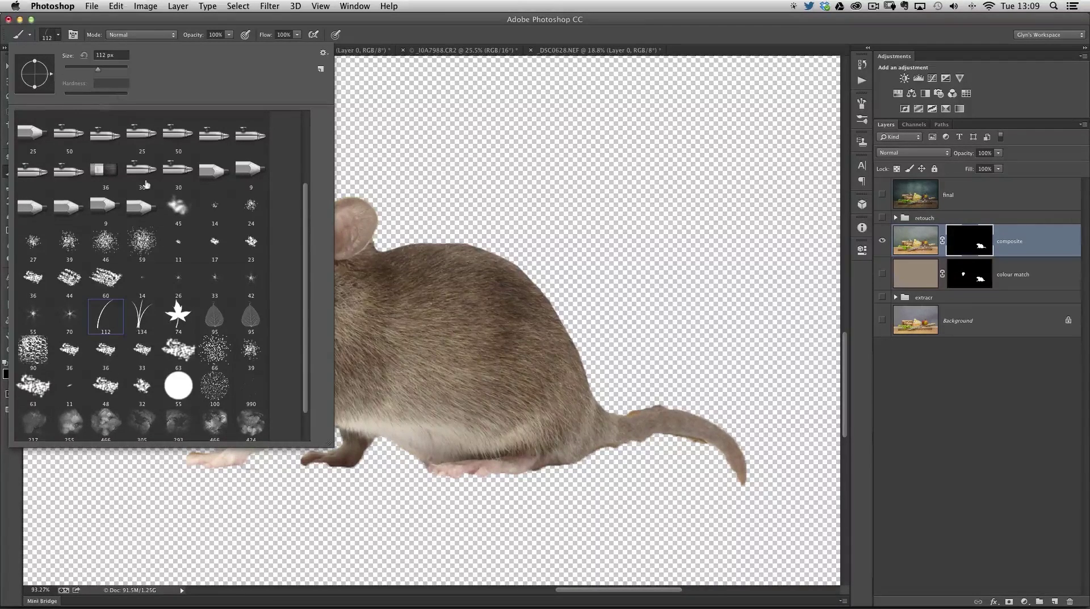
click(73, 34)
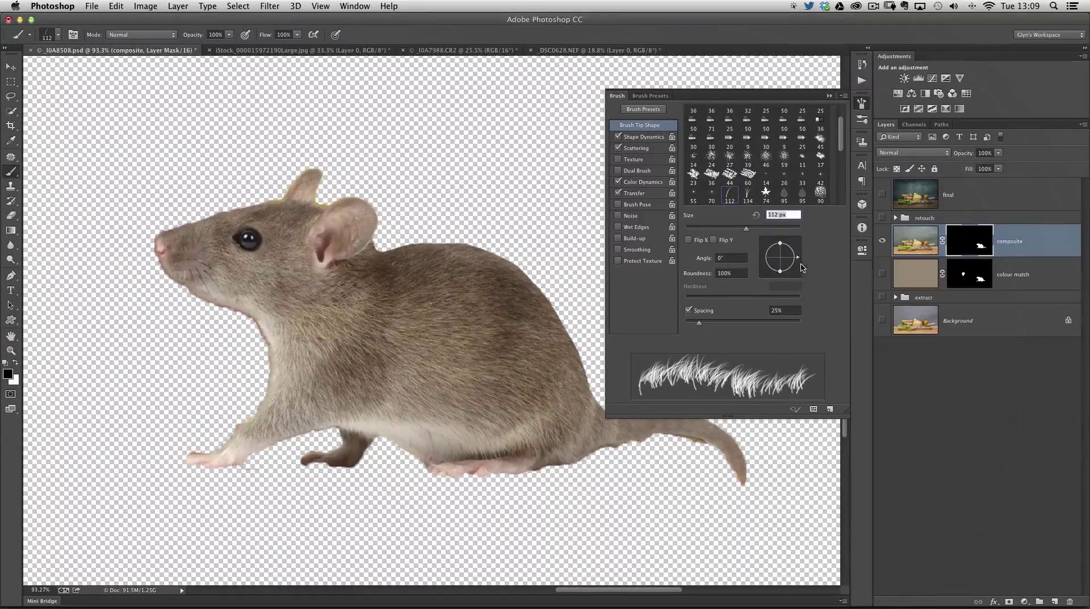
drag(798, 260, 795, 276)
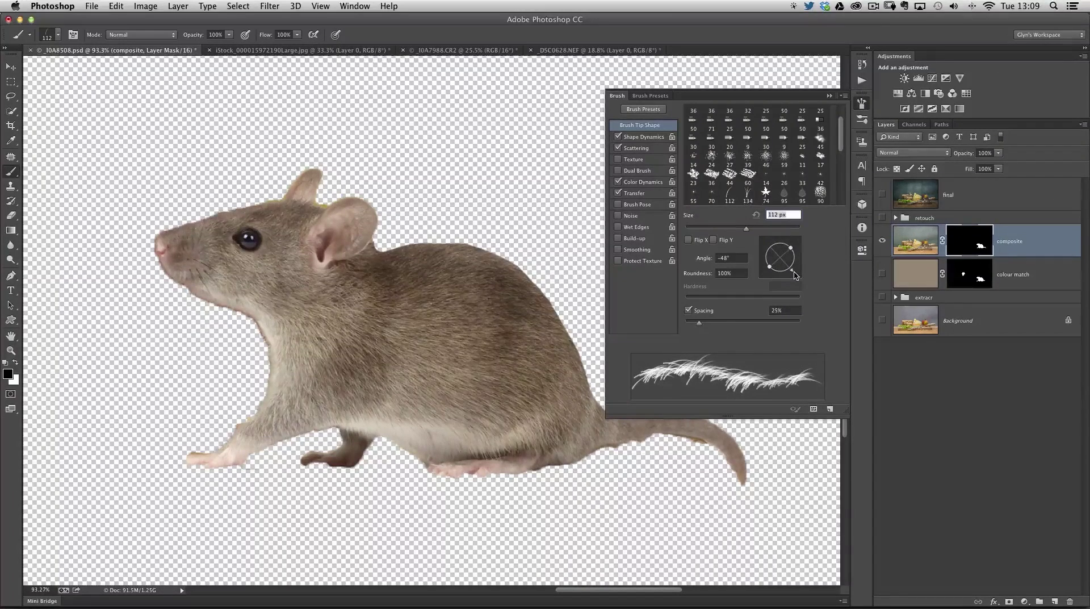
mouse_move(700, 322)
mouse_down()
mouse_move(718, 322)
mouse_move(694, 322)
mouse_up()
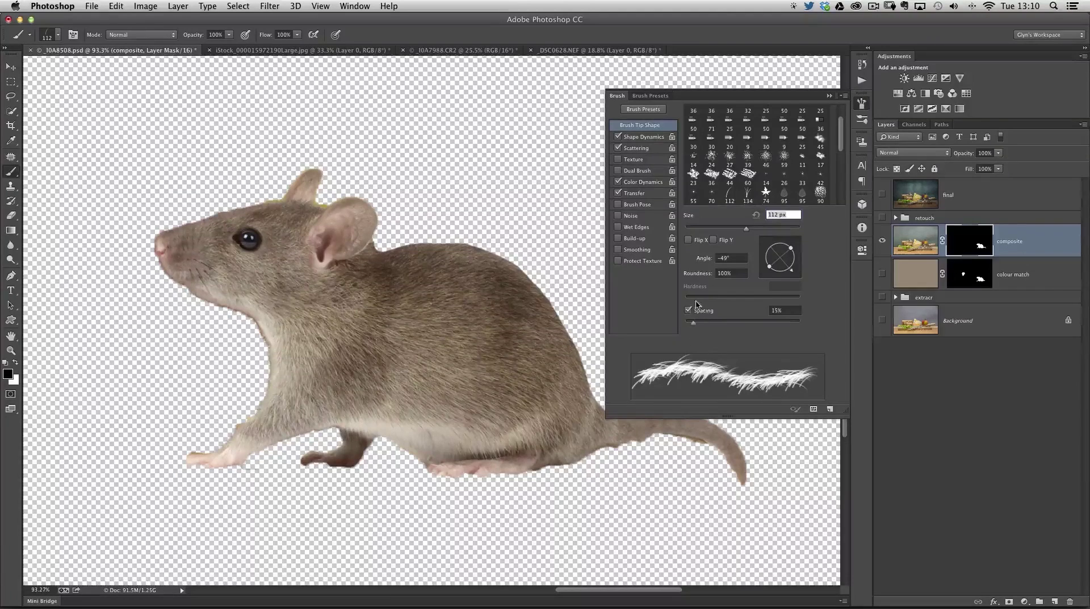
Set the brush's size jitter to 100% controlled by Pen Pressure, and turn off Color Dynamics and Transfer
click(646, 137)
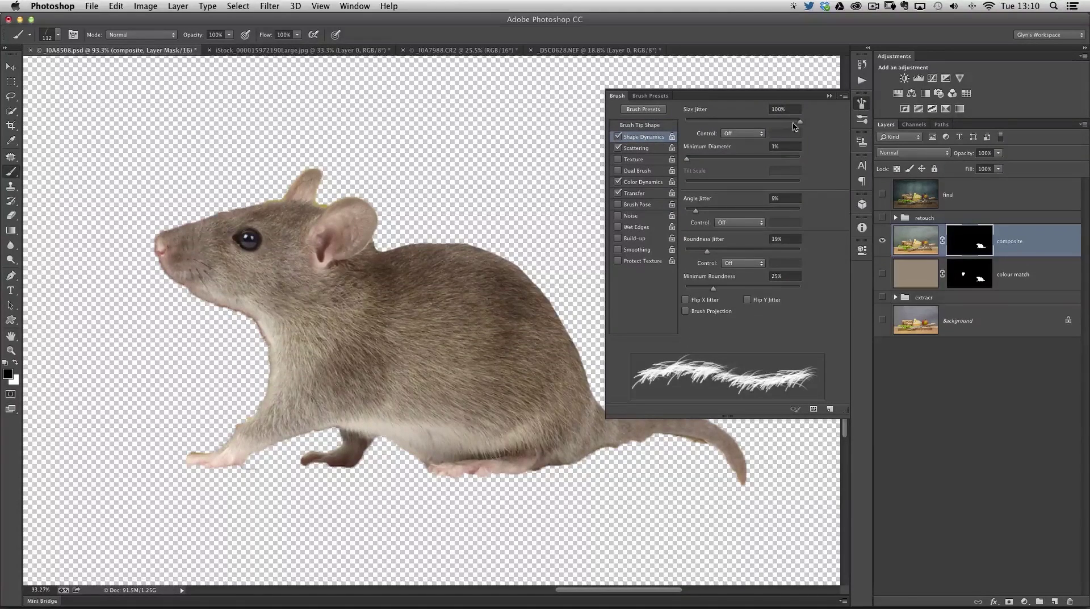
drag(800, 125, 809, 122)
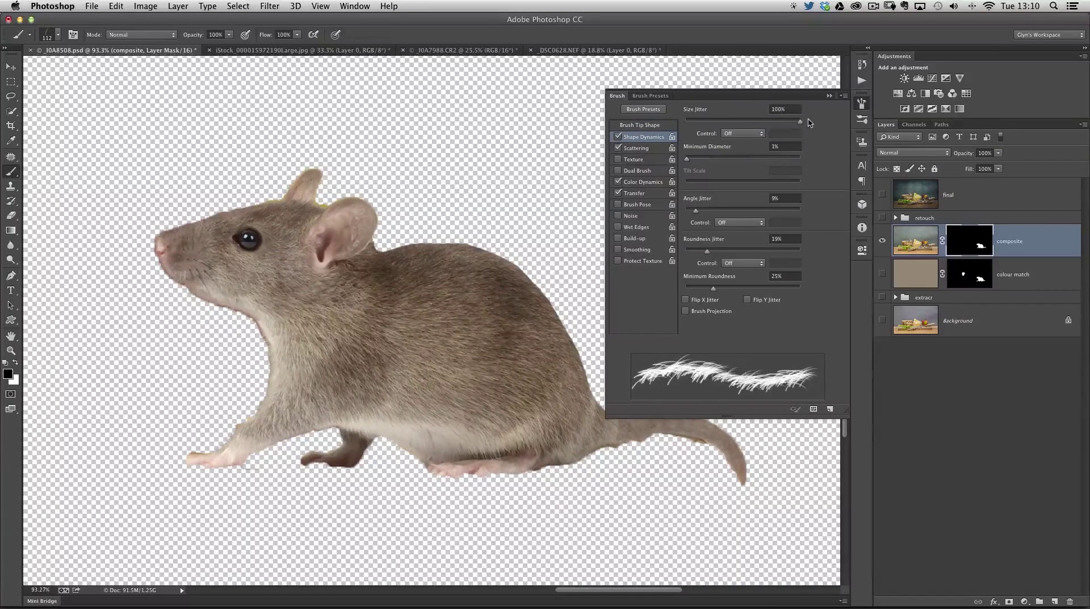
click(738, 134)
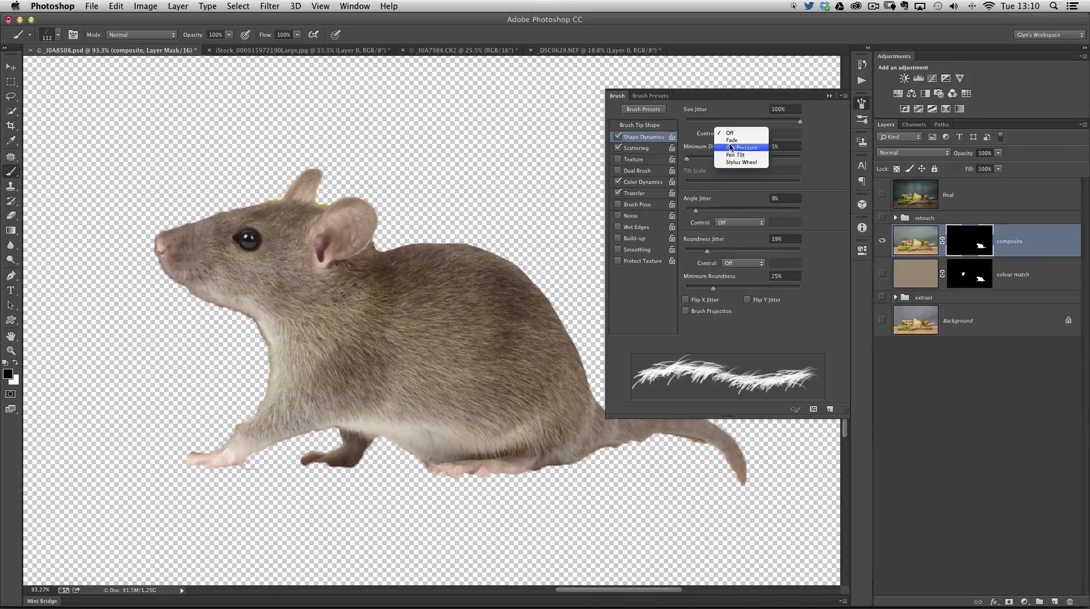
click(746, 149)
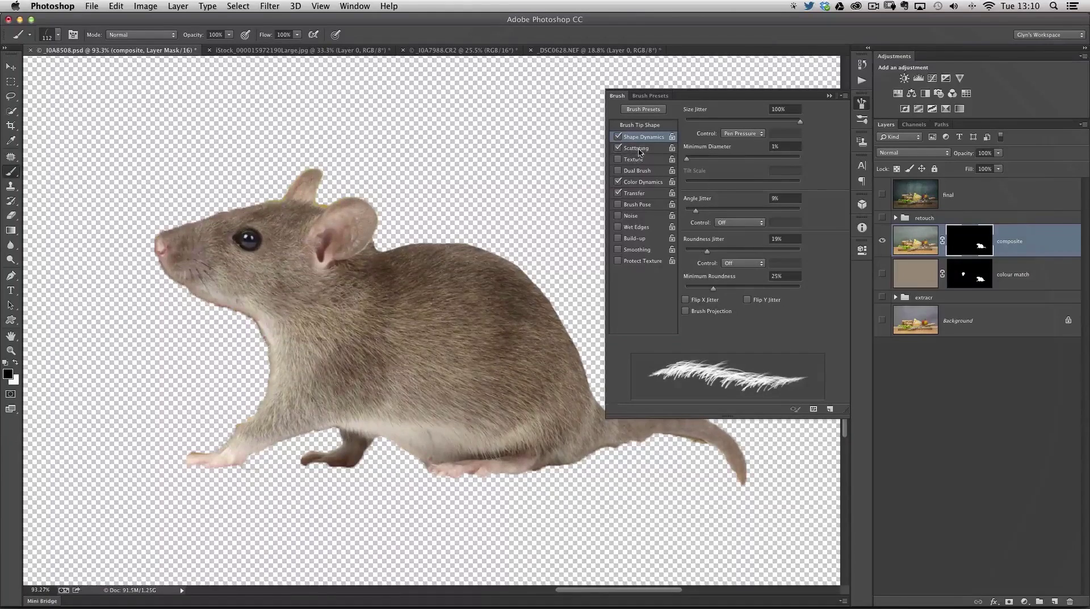
click(618, 148)
click(238, 287)
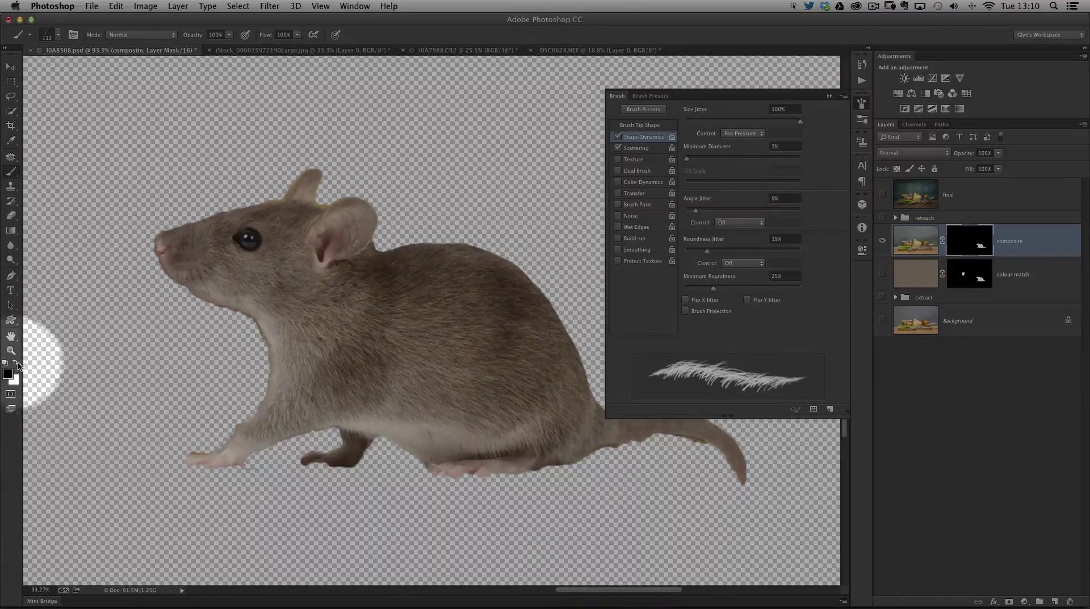
Paint white fur strokes on the composite layer's mask along the upper edge of the mouse's back, reducing the grass brush to 30 px
click(17, 363)
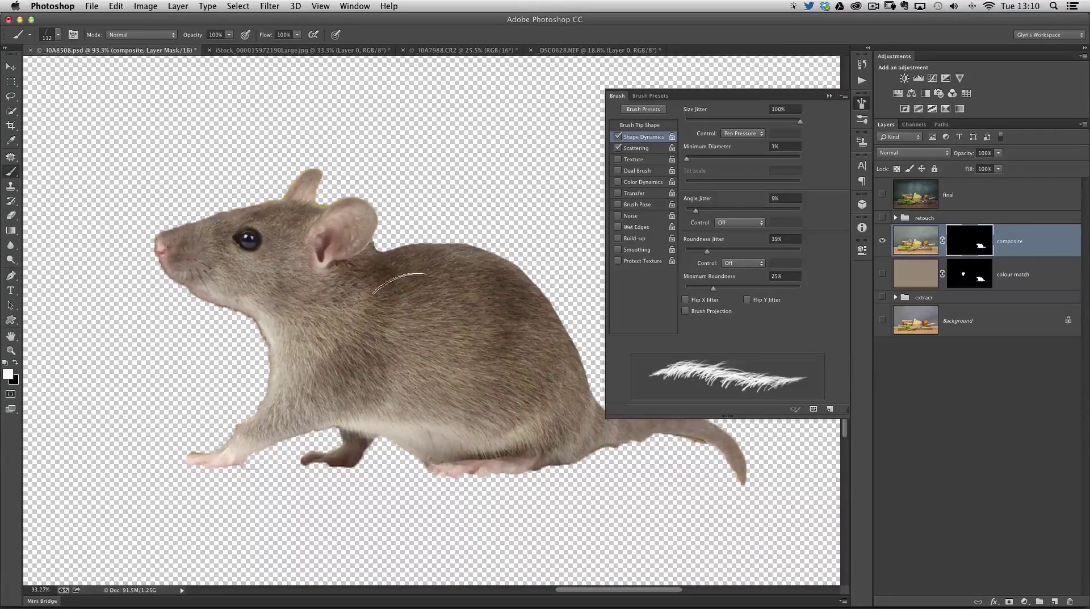
key(bracketleft)
key(bracketleft)
key(bracketleft)
key(bracketleft)
key(bracketleft)
key(bracketleft)
key(bracketleft)
key(bracketleft)
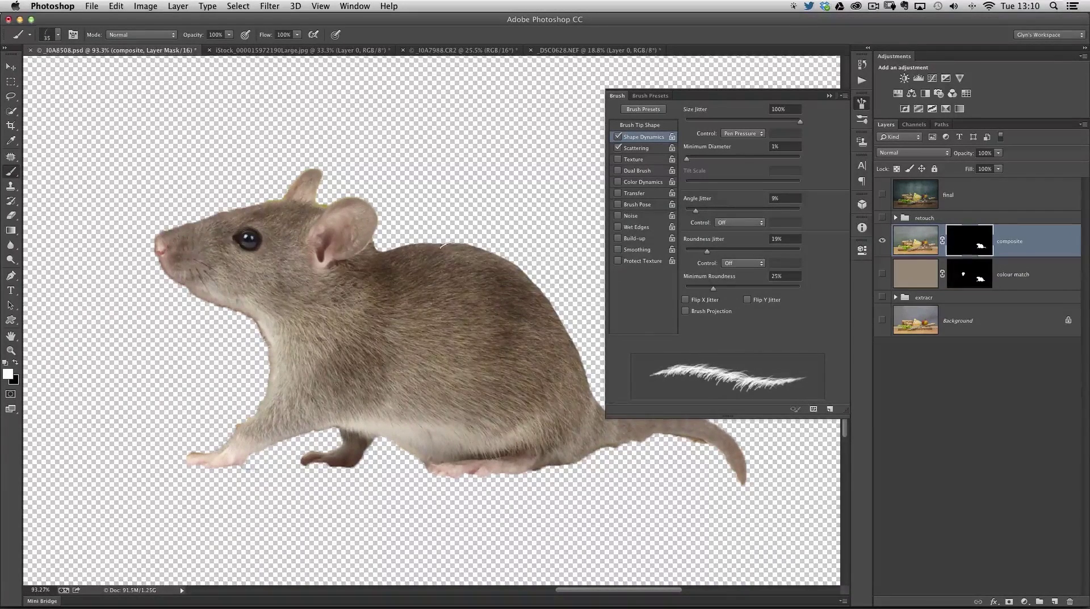
key(bracketleft)
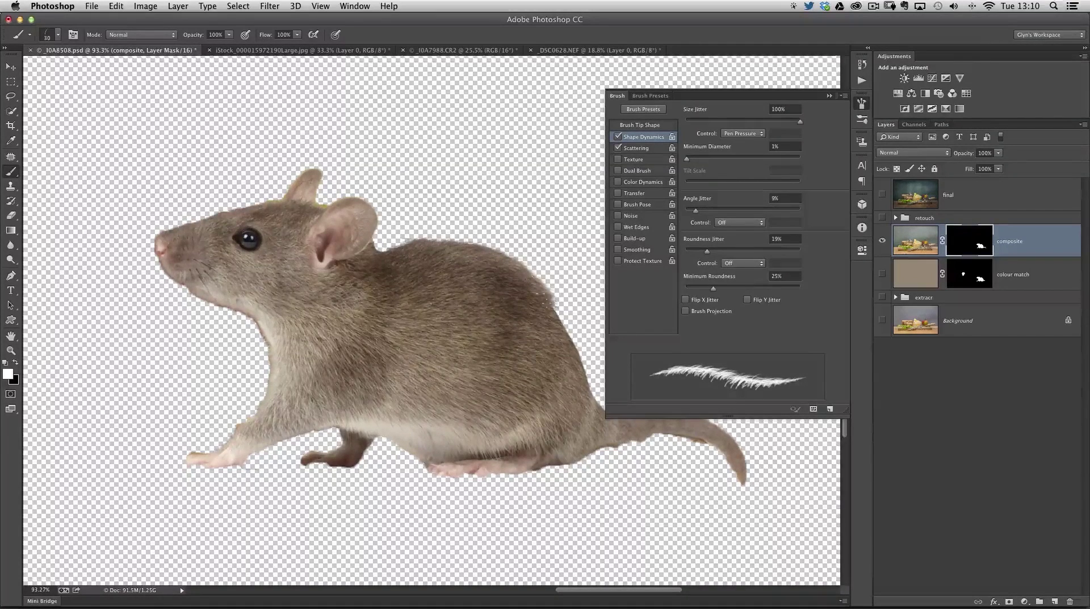
drag(544, 293, 557, 313)
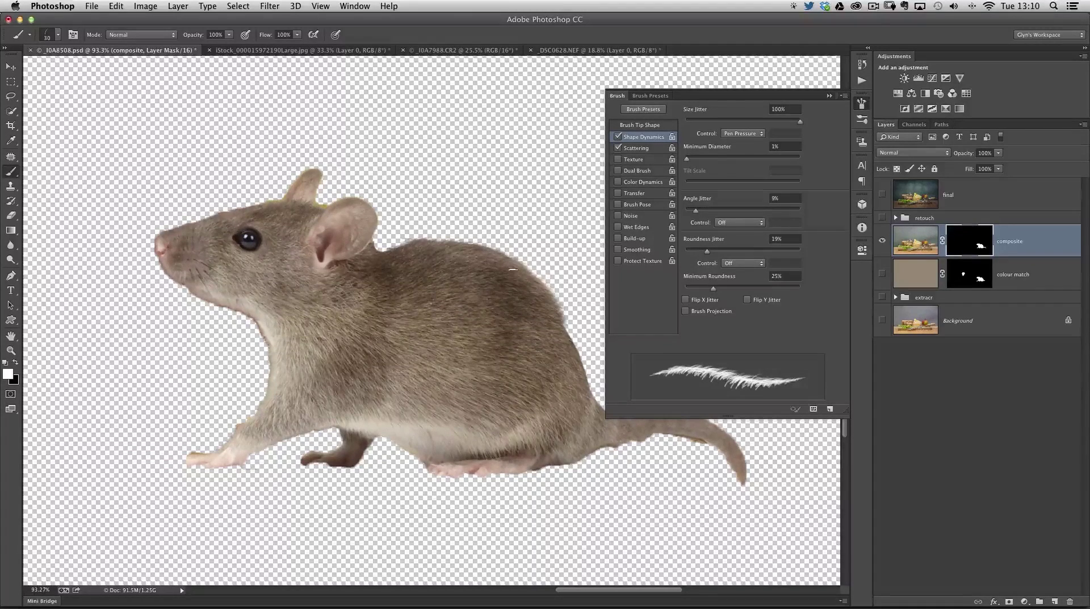
Rotate the brush tip to -86° and paint fur strokes on the mask down the mouse's rump
click(648, 126)
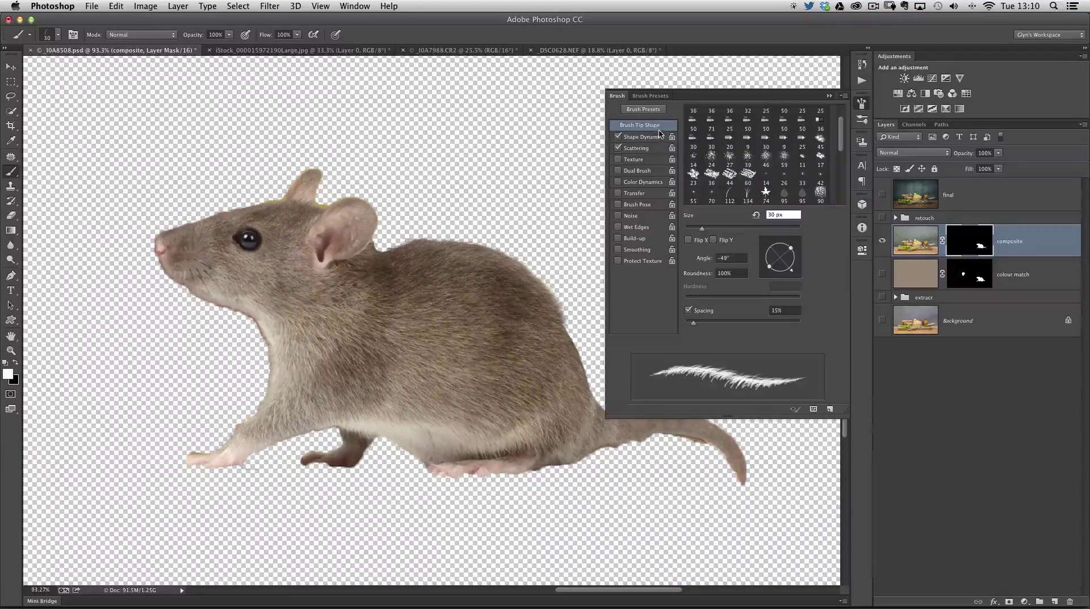
drag(790, 276, 781, 279)
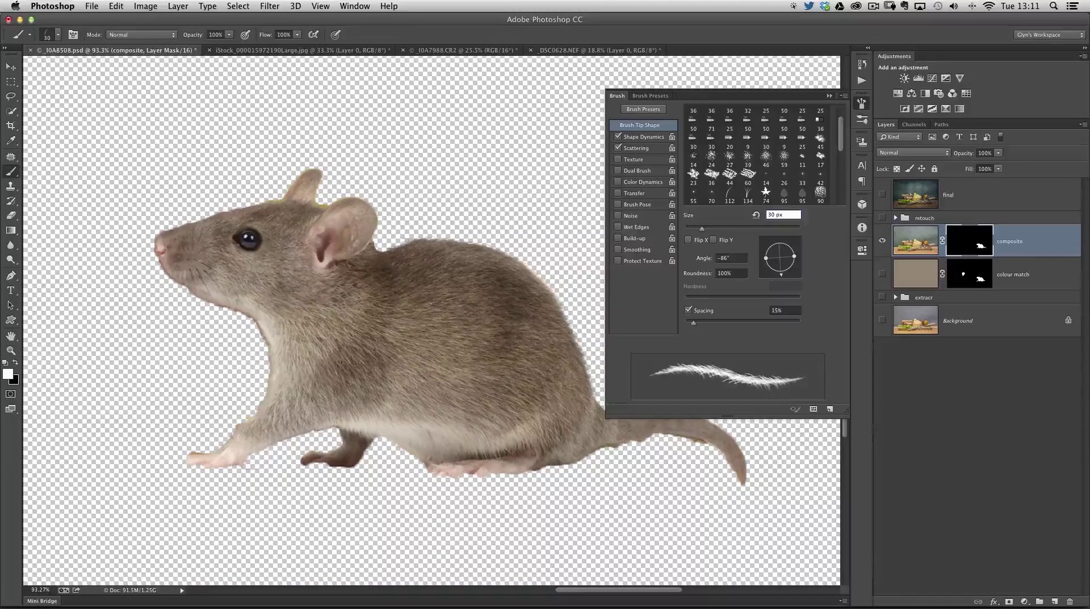
click(862, 105)
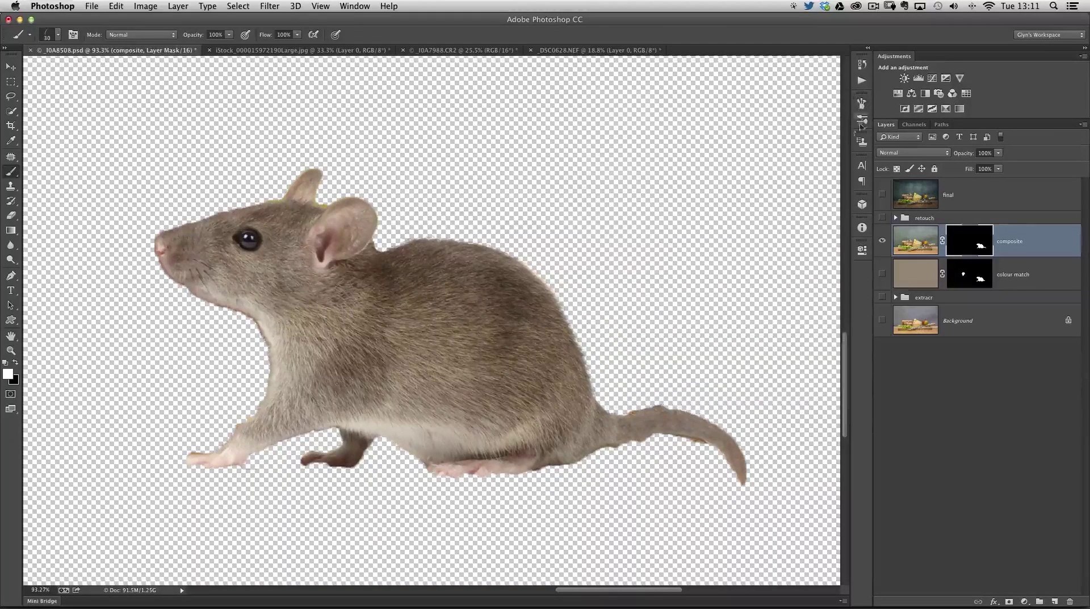
Display the composite layer's mask on its own and inspect the painted fur edge along the mouse's back
alt+click(967, 245)
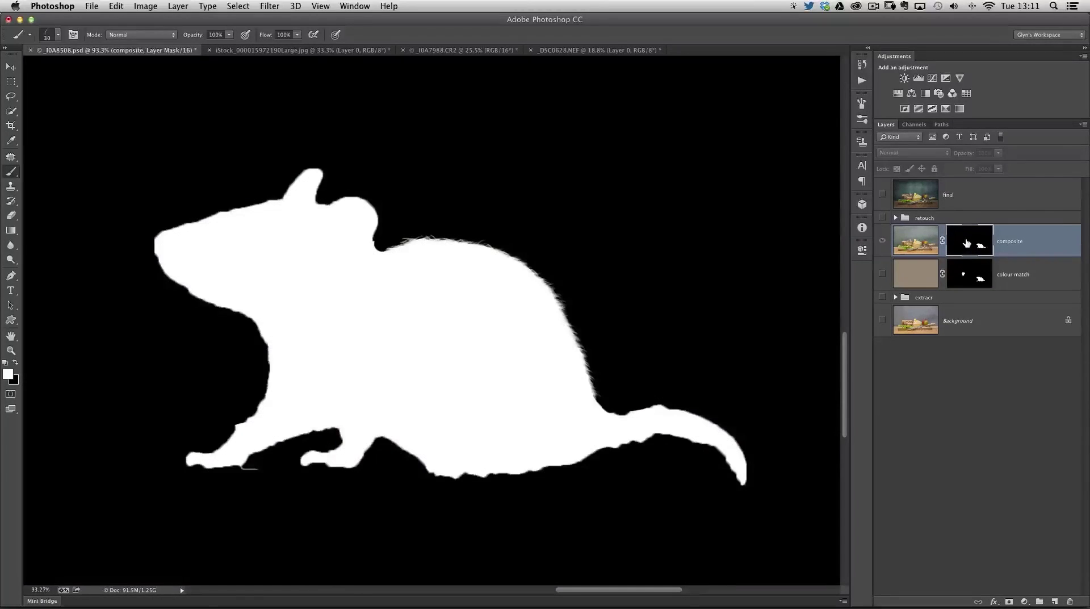
scroll(535, 280, up, 5)
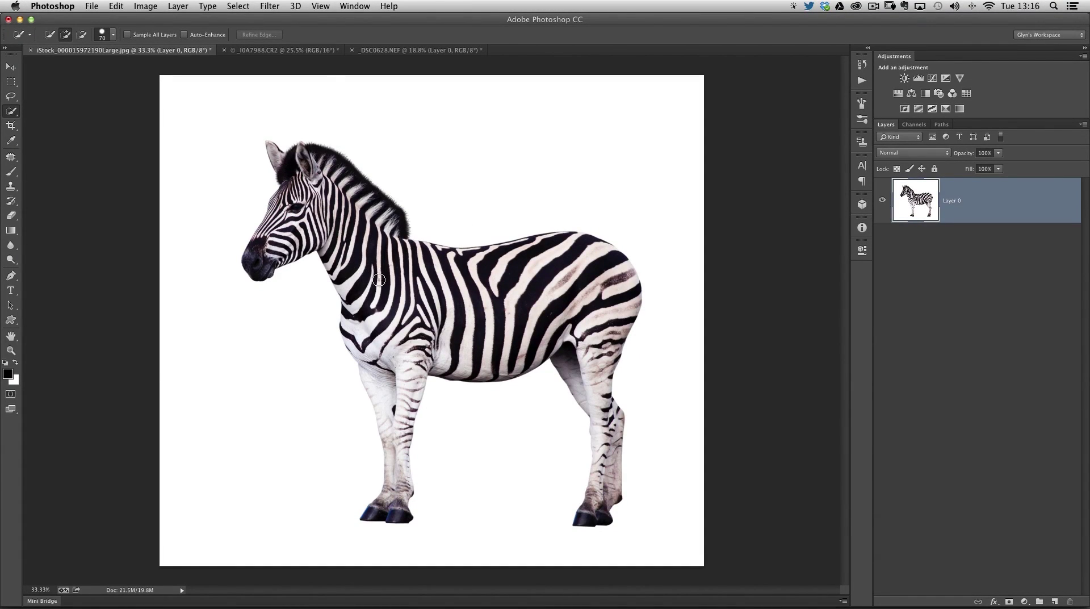
View the green field photo, return to the zebra photo and select the zebra's head, body and legs with Quick Selection
click(278, 52)
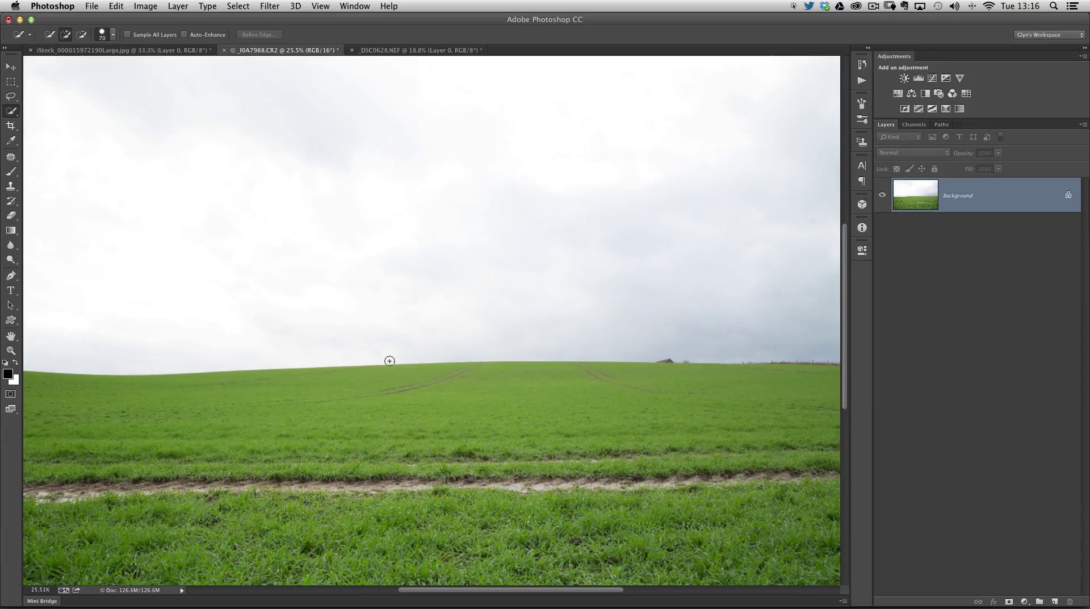
click(122, 51)
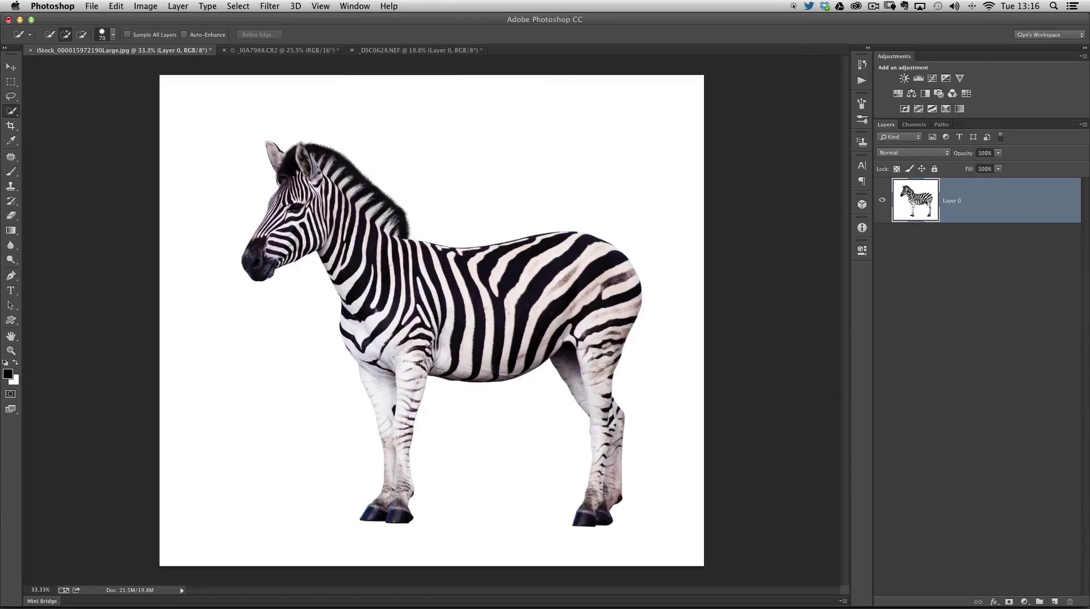
mouse_move(319, 224)
mouse_down()
mouse_move(388, 280)
mouse_move(471, 299)
mouse_move(572, 280)
mouse_move(608, 307)
mouse_move(598, 350)
mouse_move(599, 285)
mouse_move(566, 342)
mouse_move(590, 377)
mouse_move(606, 468)
mouse_up()
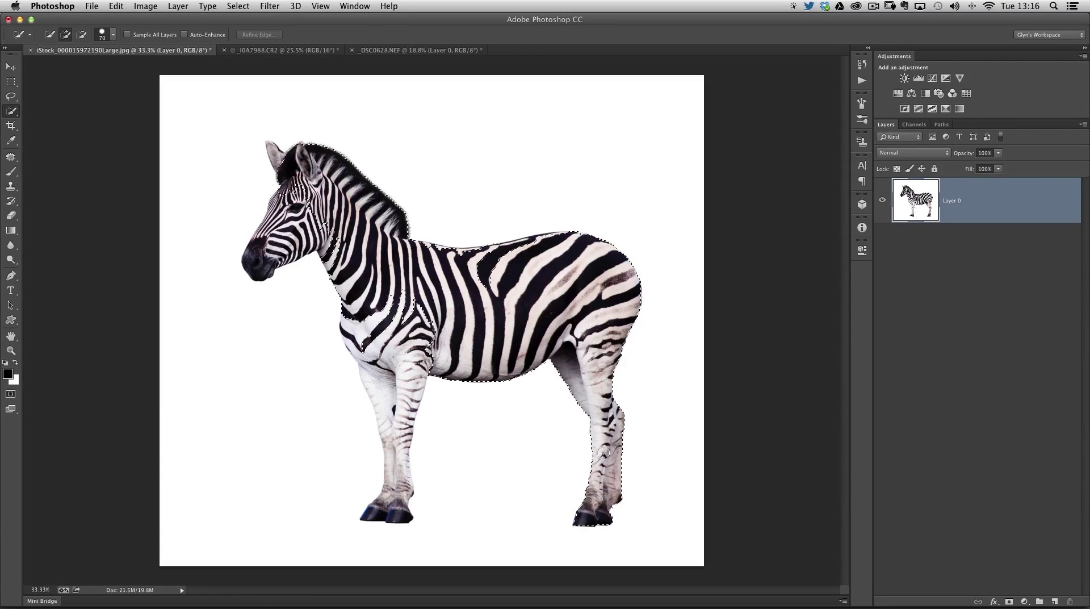
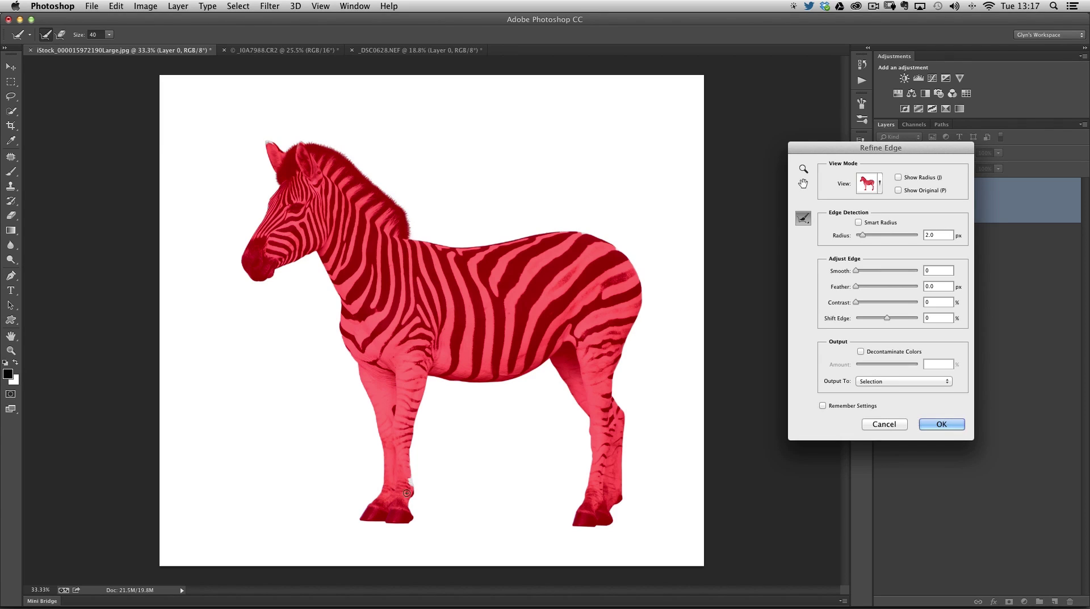
Touch up the zebra's front leg and ear edges with the refinement brush in Refine Edge and apply the result to the selection
key(alt)
drag(411, 481, 410, 470)
drag(272, 142, 283, 149)
click(938, 425)
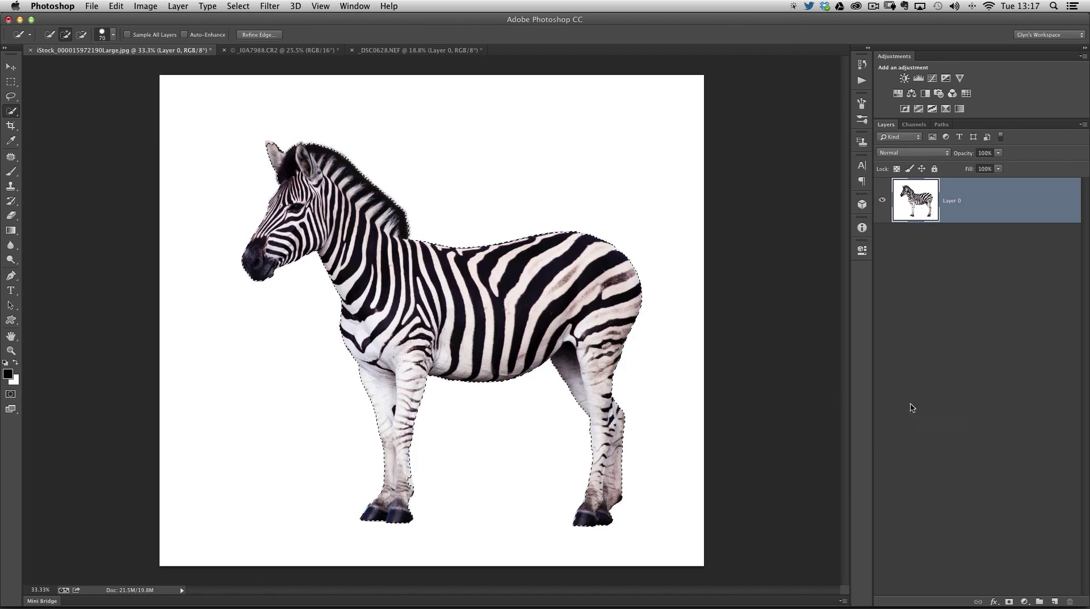
Show the zebra selection in Quick Mask mode and switch the Brush tool to a hard round tip
click(11, 394)
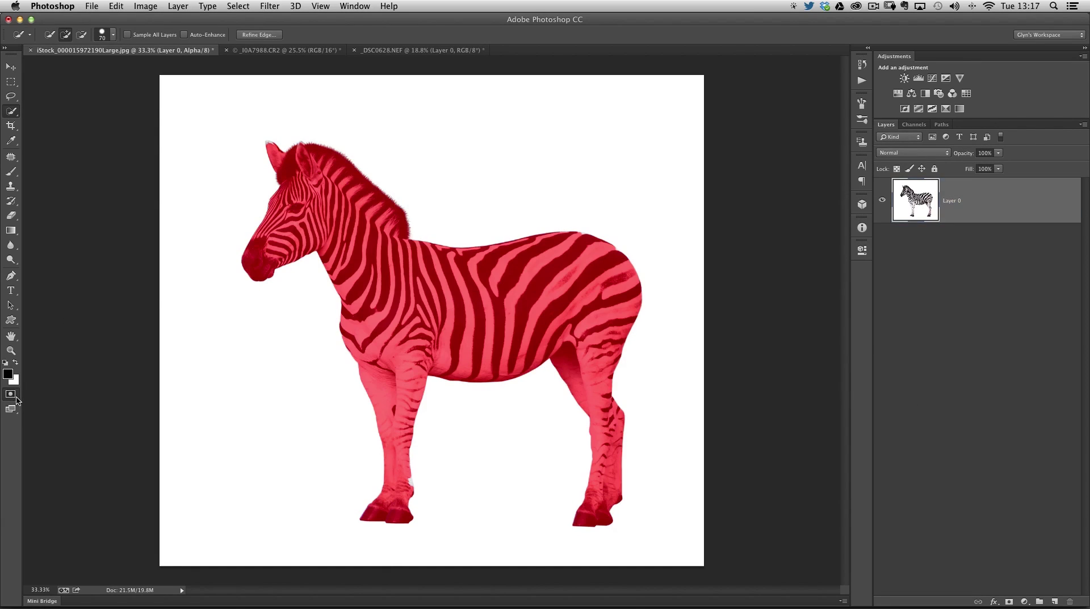
key(b)
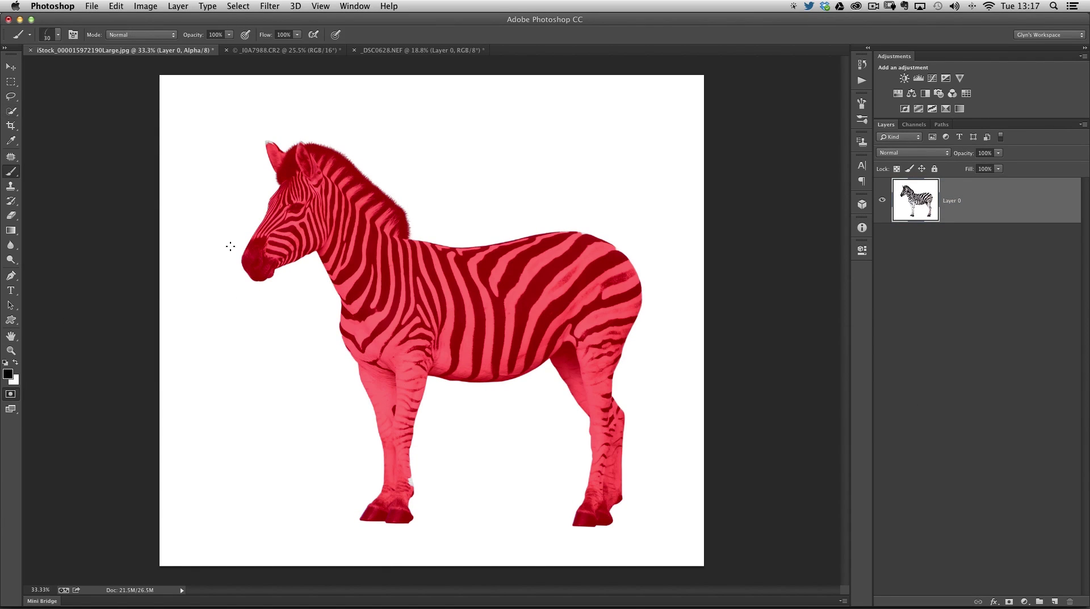
click(58, 34)
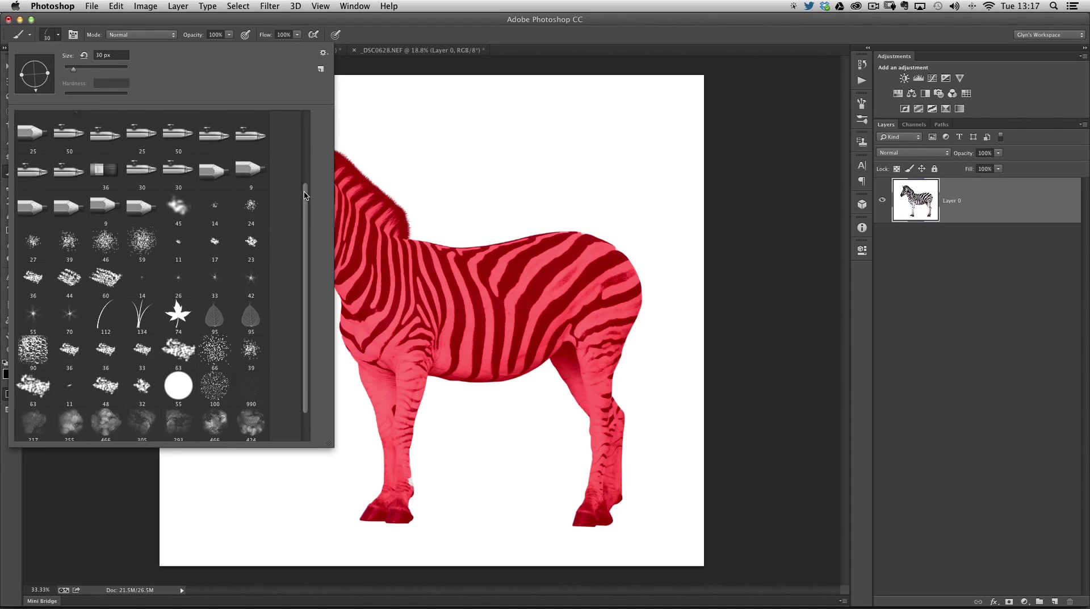
drag(304, 194, 305, 122)
click(76, 130)
key(Return)
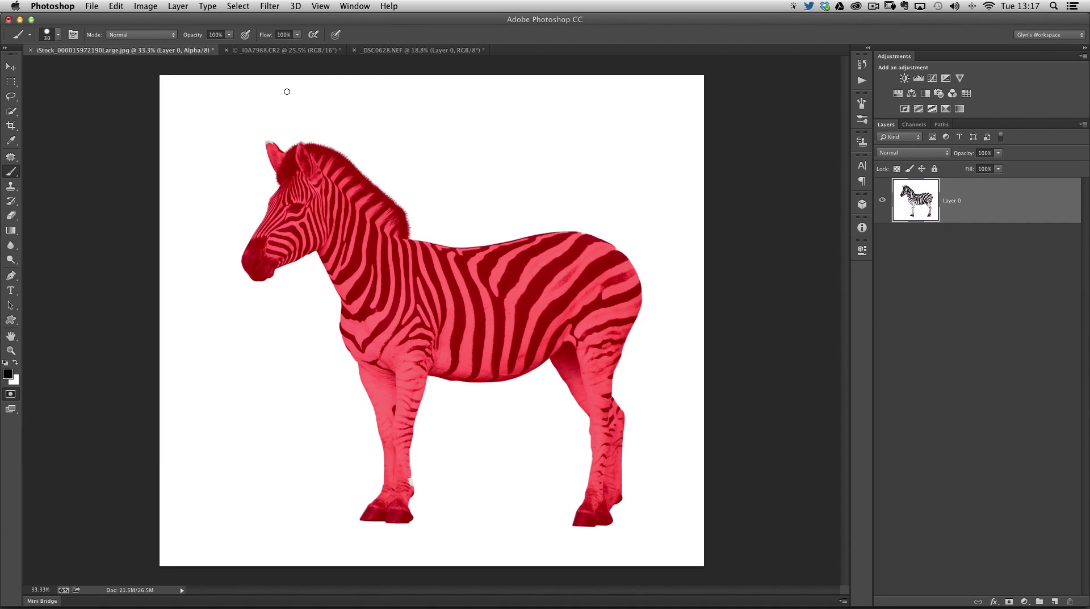
Paint black over the missing patch on the zebra's front leg in the quick mask and convert it back to a selection
scroll(262, 172, up, 8)
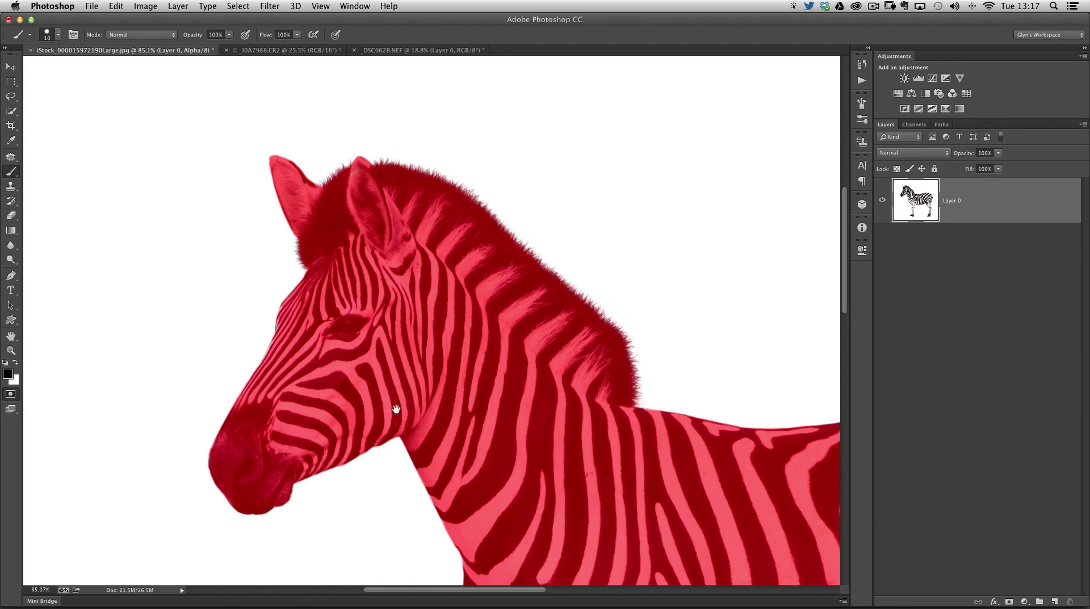
scroll(396, 409, down, 15)
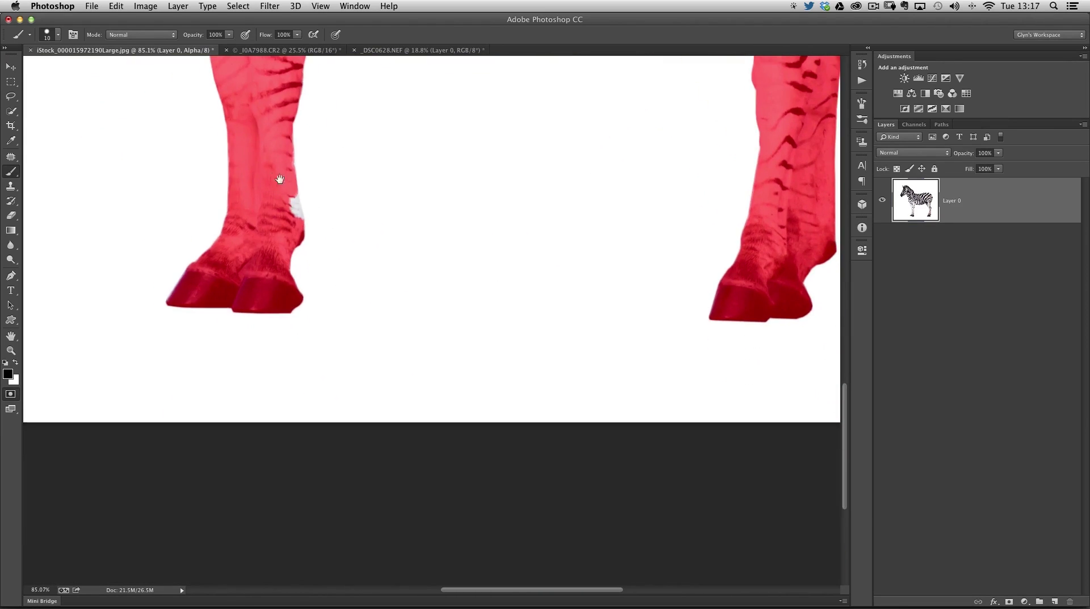
drag(294, 218, 295, 197)
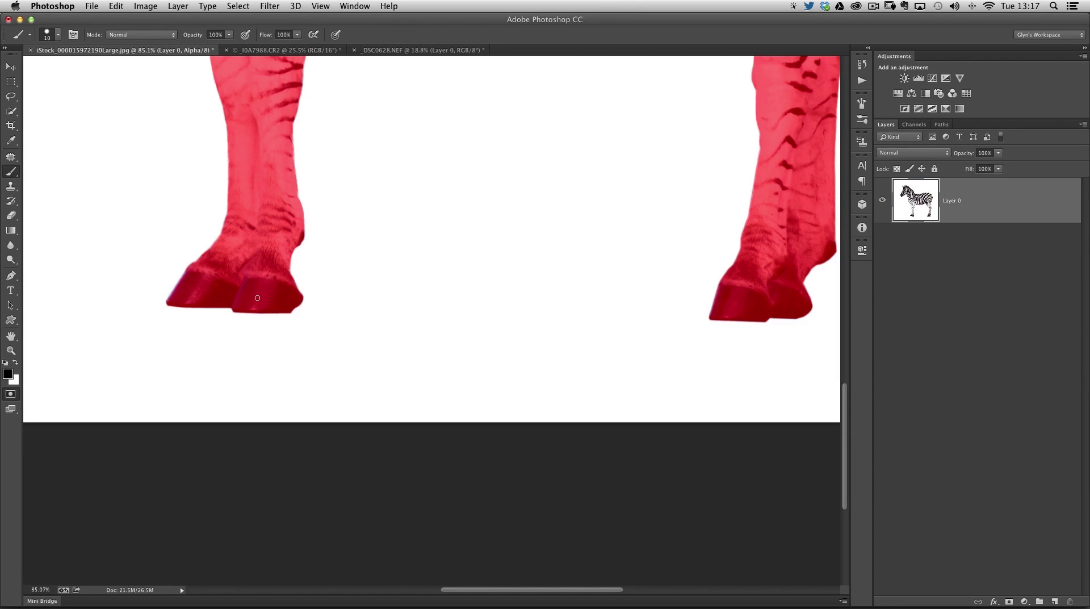
key(q)
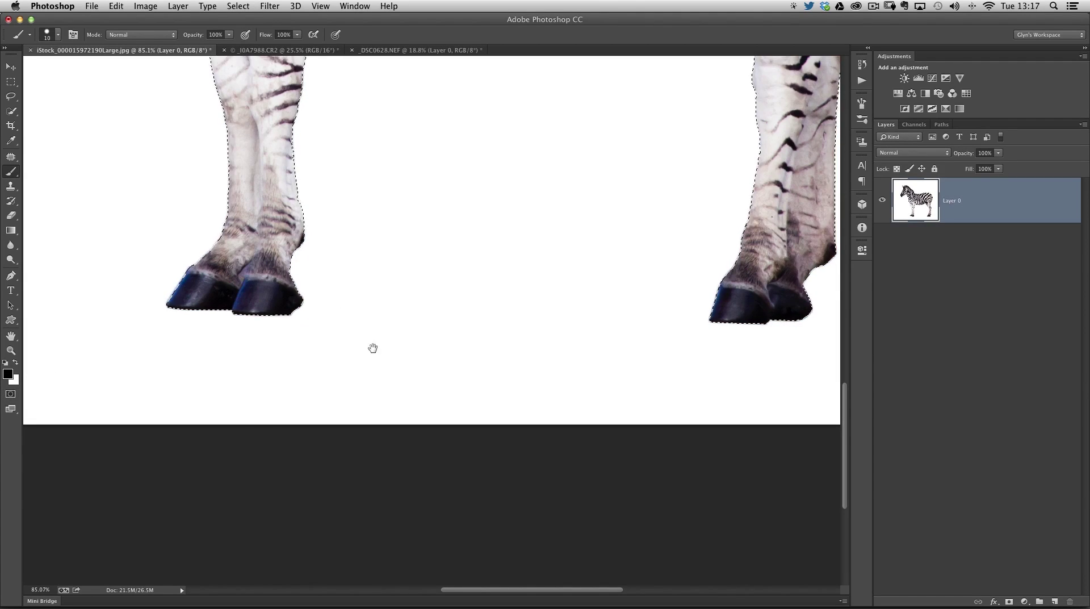
Fit the zebra image in the window and add a layer mask to Layer 0 from the selection
alt+super+click(372, 348)
key(super+0)
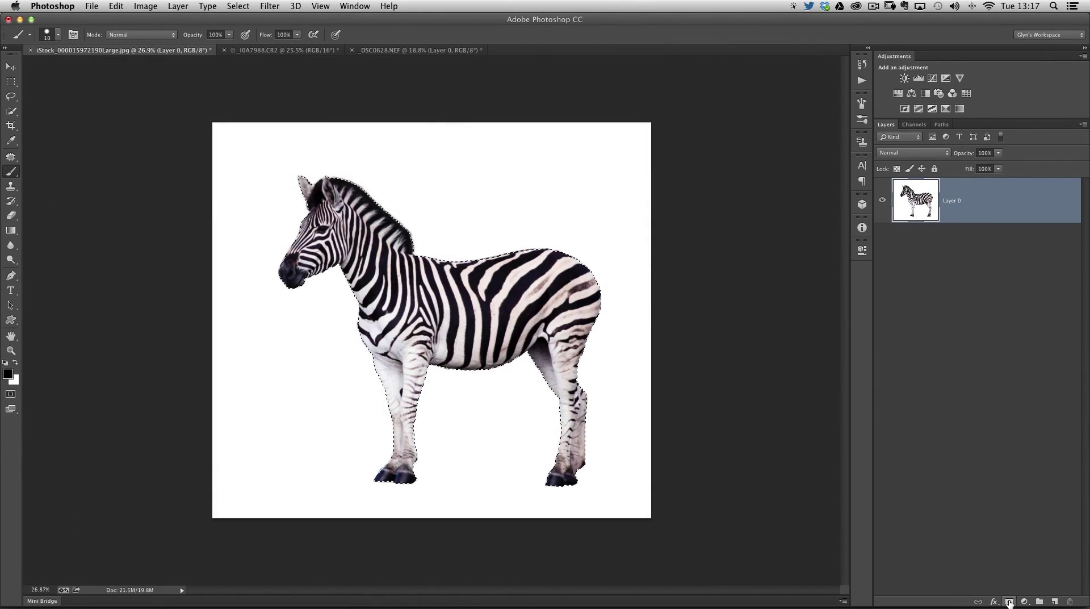
click(1009, 601)
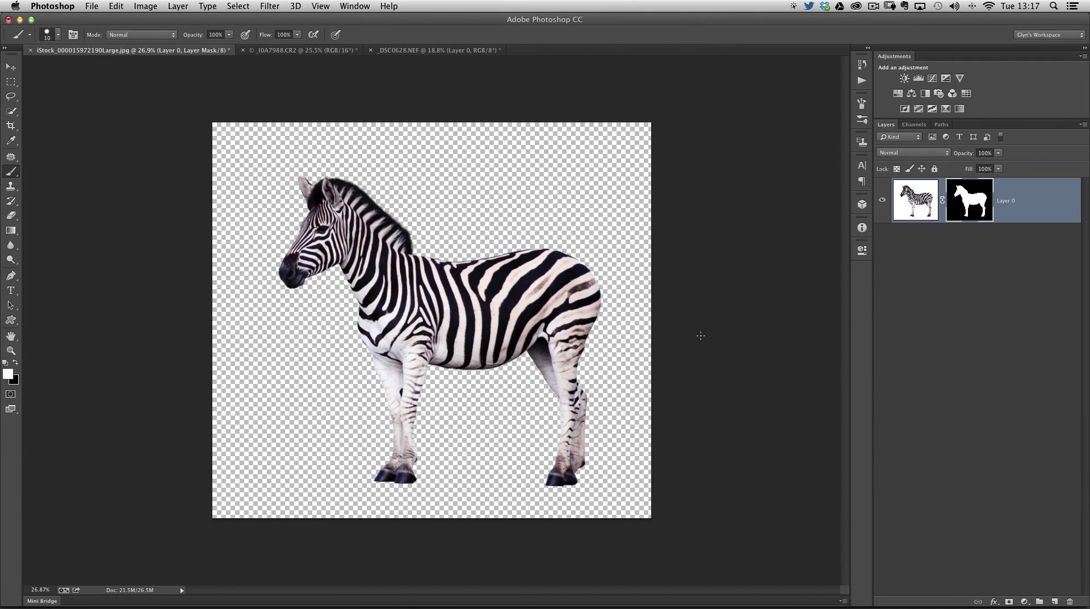
Move the masked zebra layer into the _J0A7988.CR2 field document and place it with its hooves on the grass
click(13, 68)
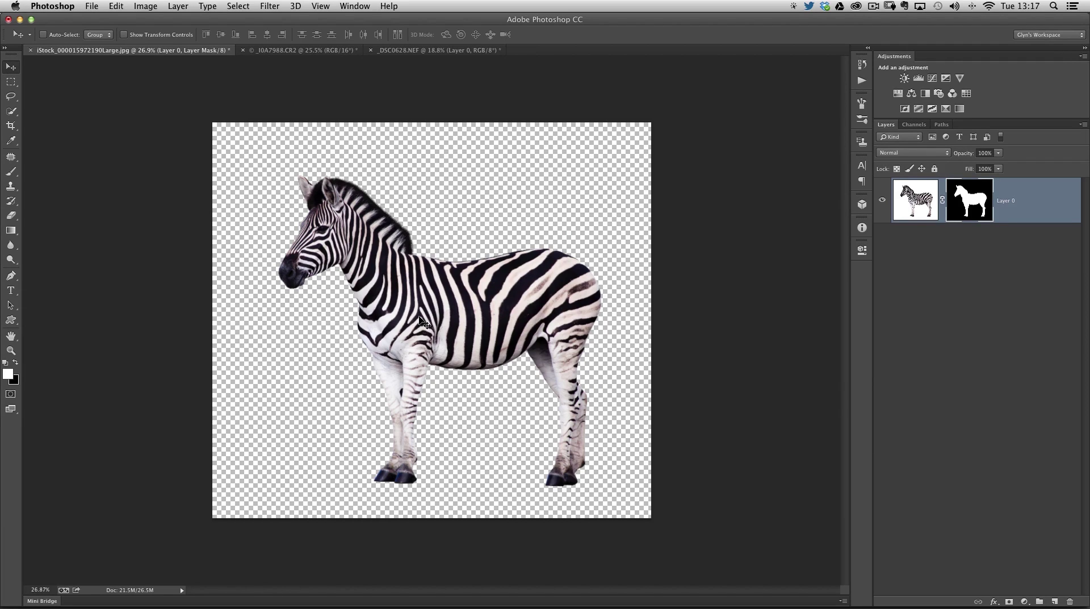
drag(416, 310, 315, 52)
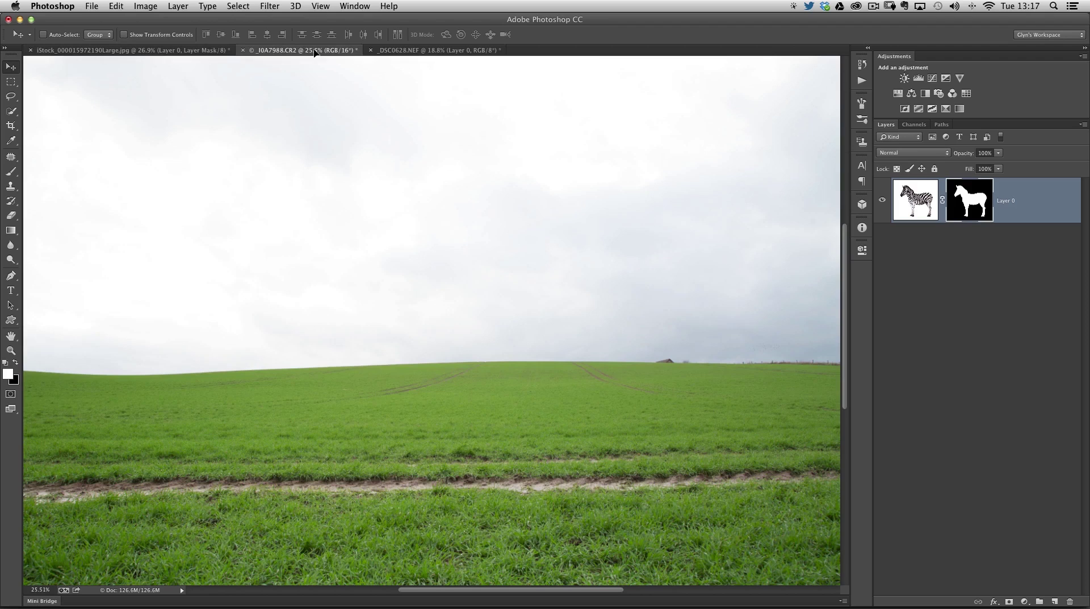
drag(431, 347, 455, 347)
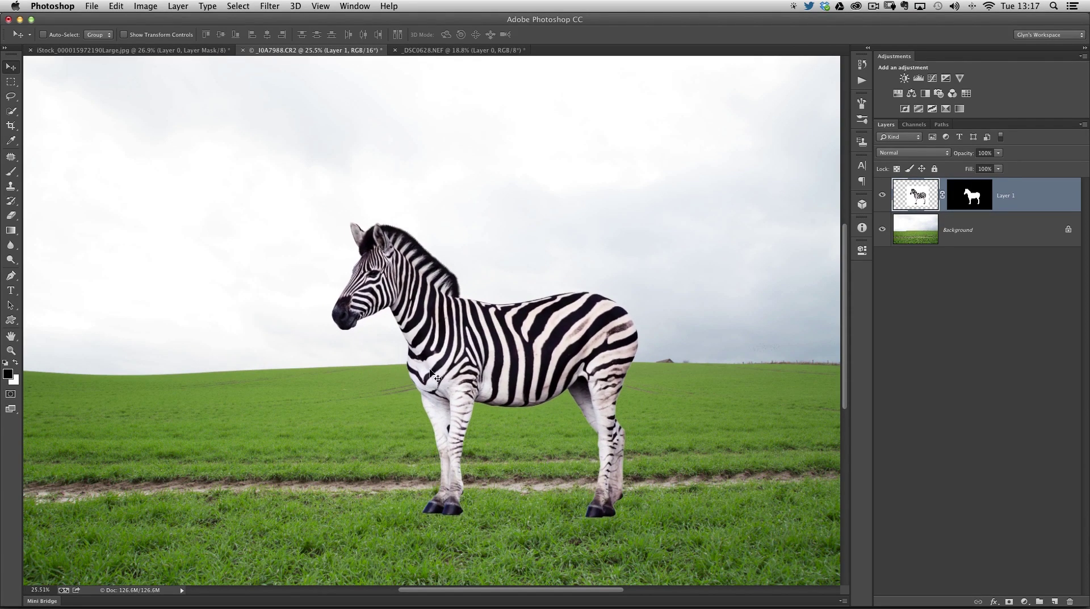
Lasso a wide strip of grass just below the zebra's hooves on the Background and copy it to a new layer
scroll(459, 502, up, 5)
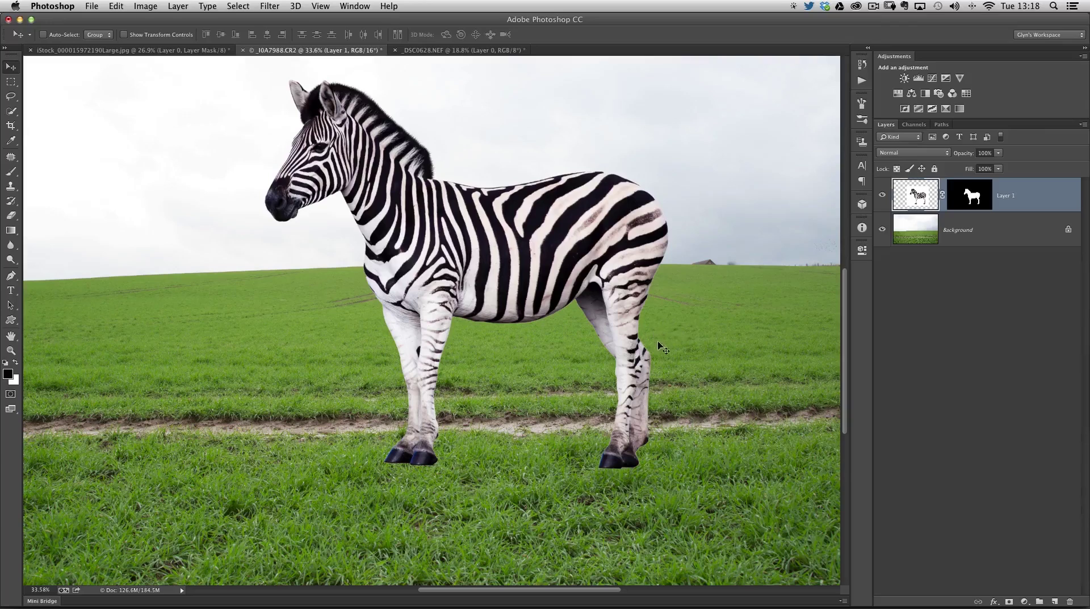
click(921, 247)
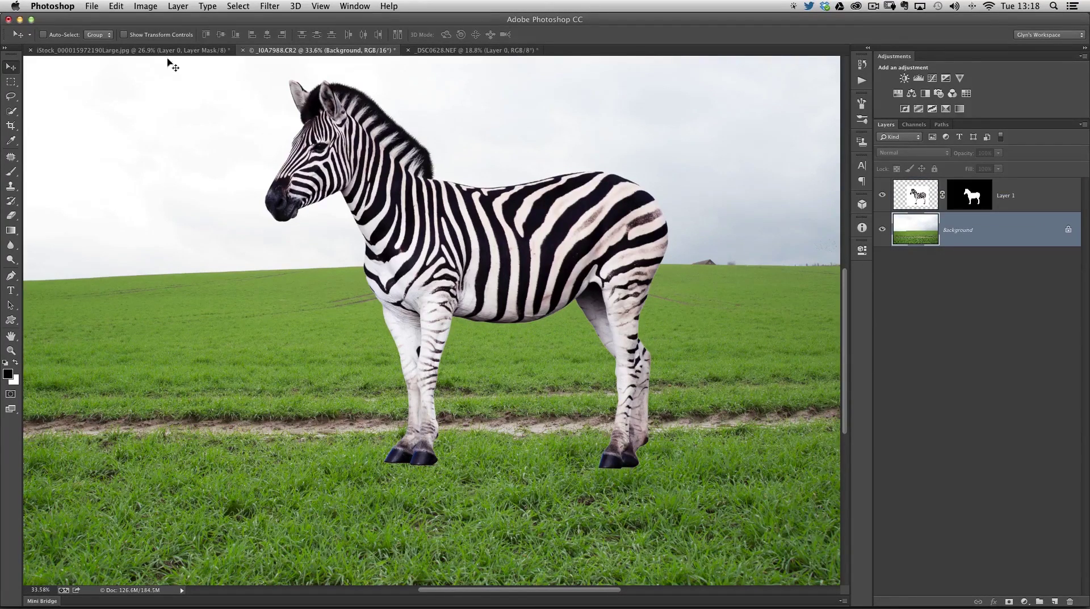
click(11, 97)
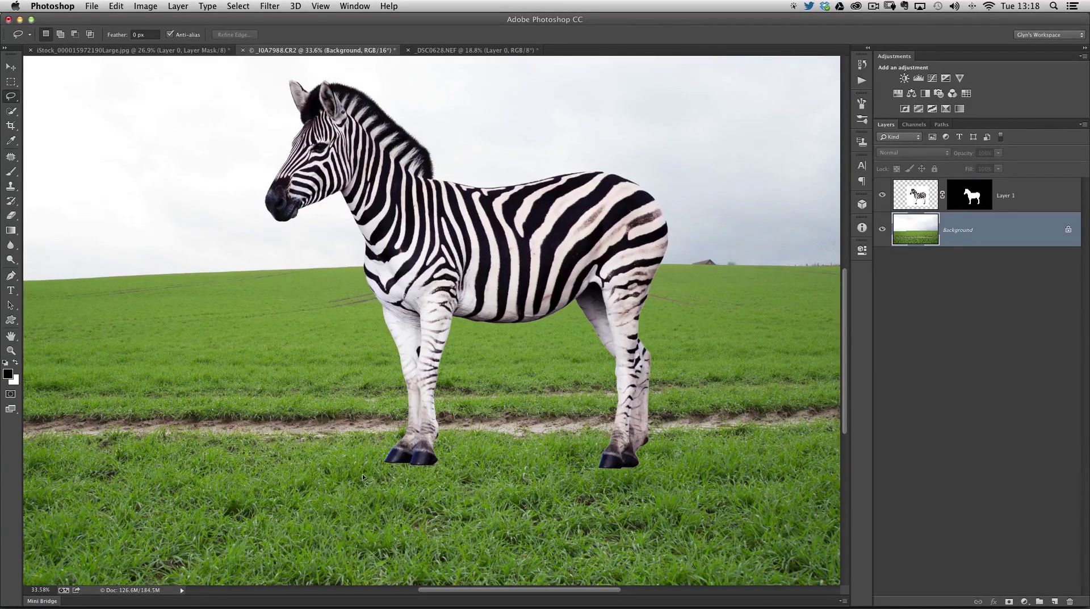
mouse_move(578, 483)
mouse_down()
mouse_move(666, 471)
mouse_move(688, 476)
mouse_move(704, 508)
mouse_move(678, 535)
mouse_move(402, 534)
mouse_up()
mouse_move(324, 504)
mouse_down()
mouse_move(328, 473)
mouse_move(342, 466)
mouse_move(386, 474)
mouse_up()
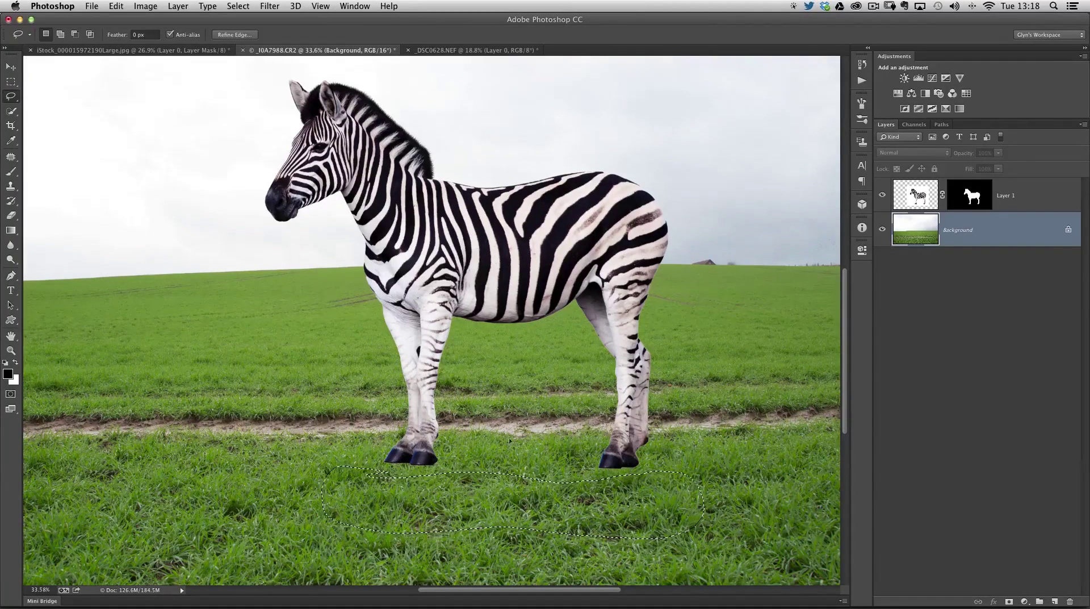
click(178, 5)
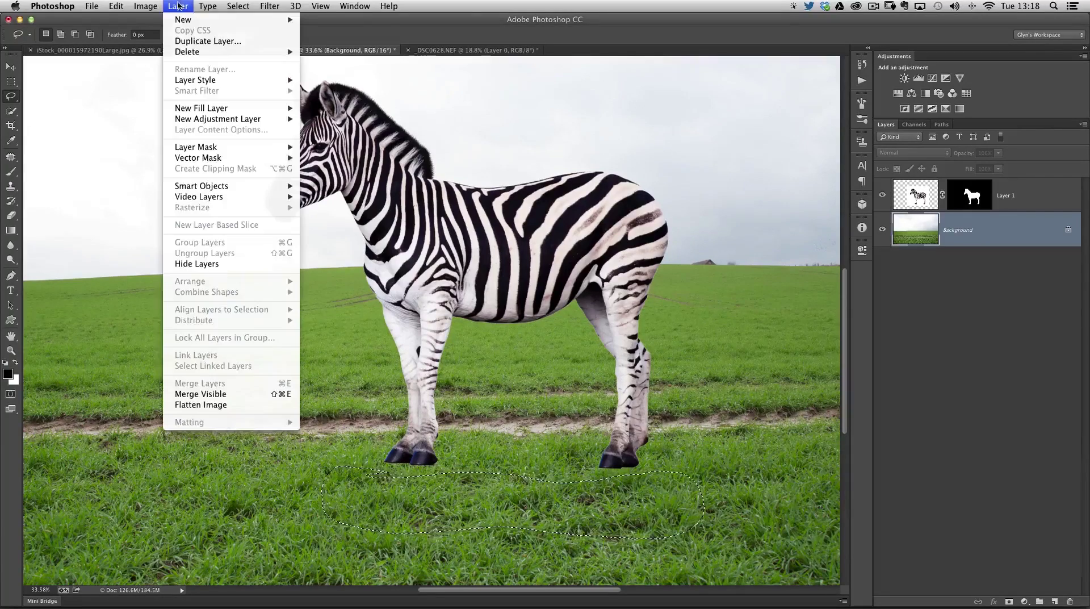
mouse_move(185, 20)
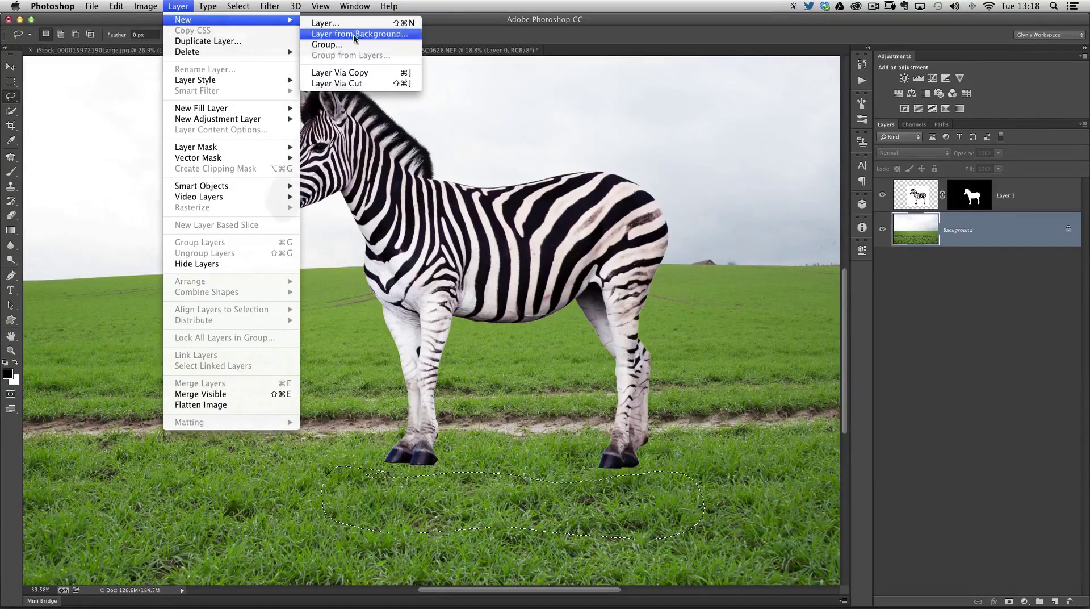
click(363, 75)
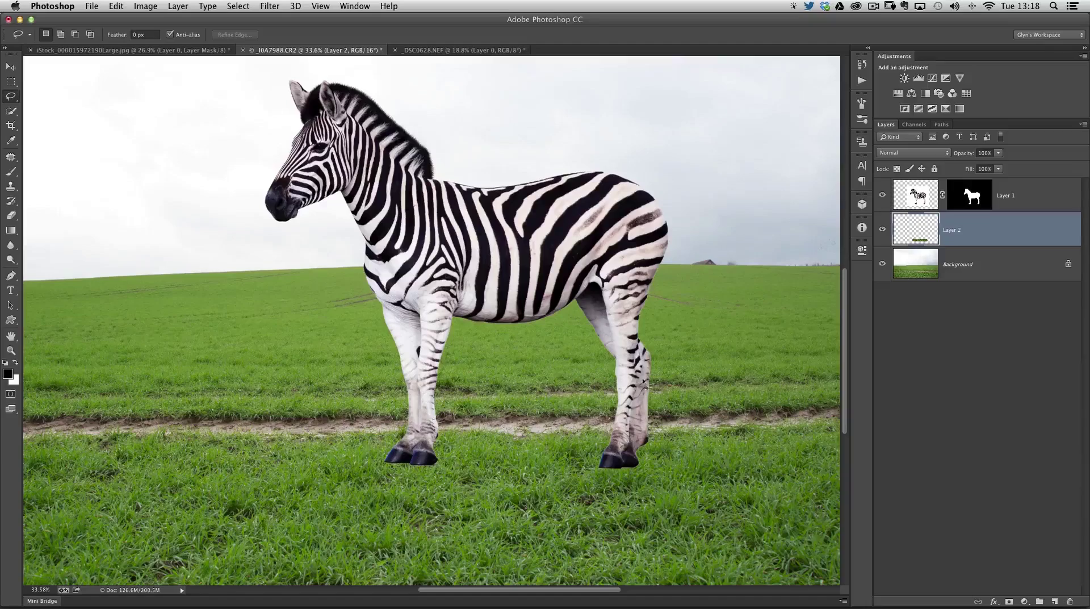
Check the copied grass on its own, stack its layer above the zebra layer and shift the grass up over the hooves
alt+click(882, 238)
alt+click(883, 239)
key(v)
drag(917, 232, 929, 185)
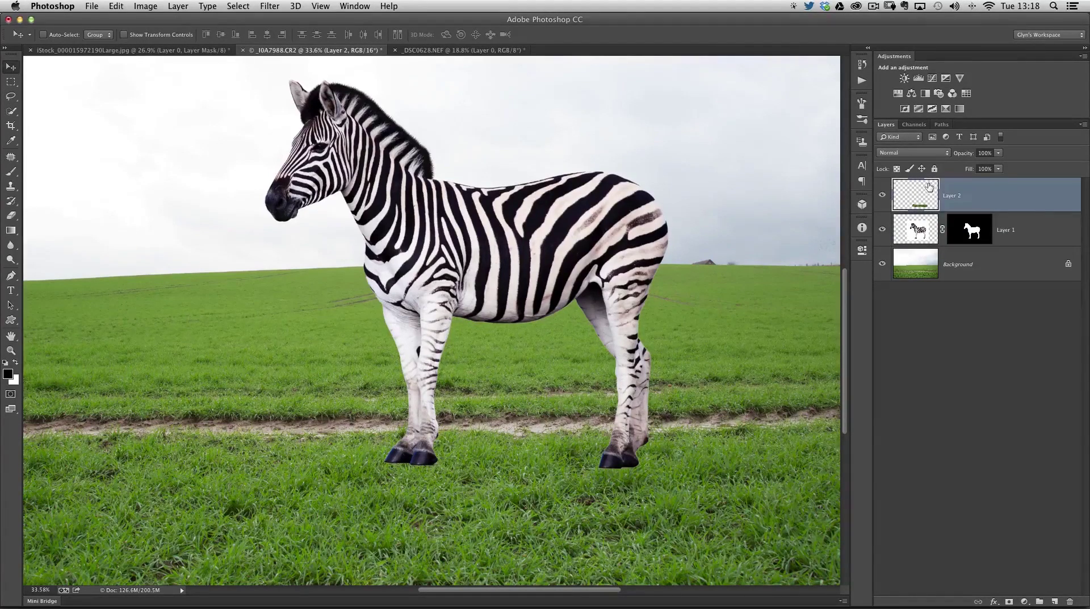
drag(497, 501, 498, 454)
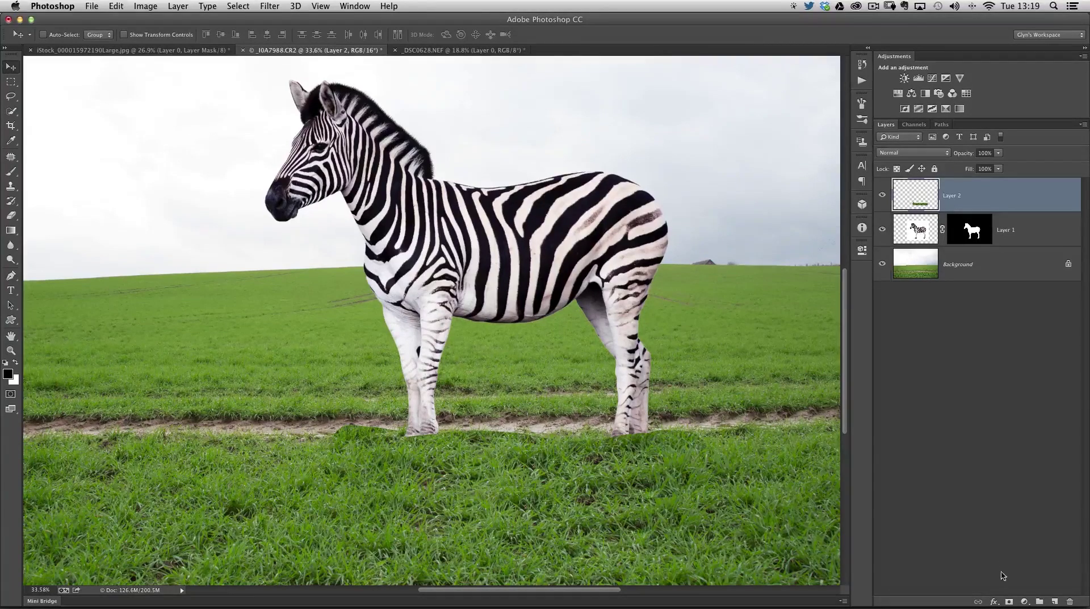
Hide the grass on Layer 2 with a black layer mask and choose the 112 px grass brush tip
alt+click(1008, 601)
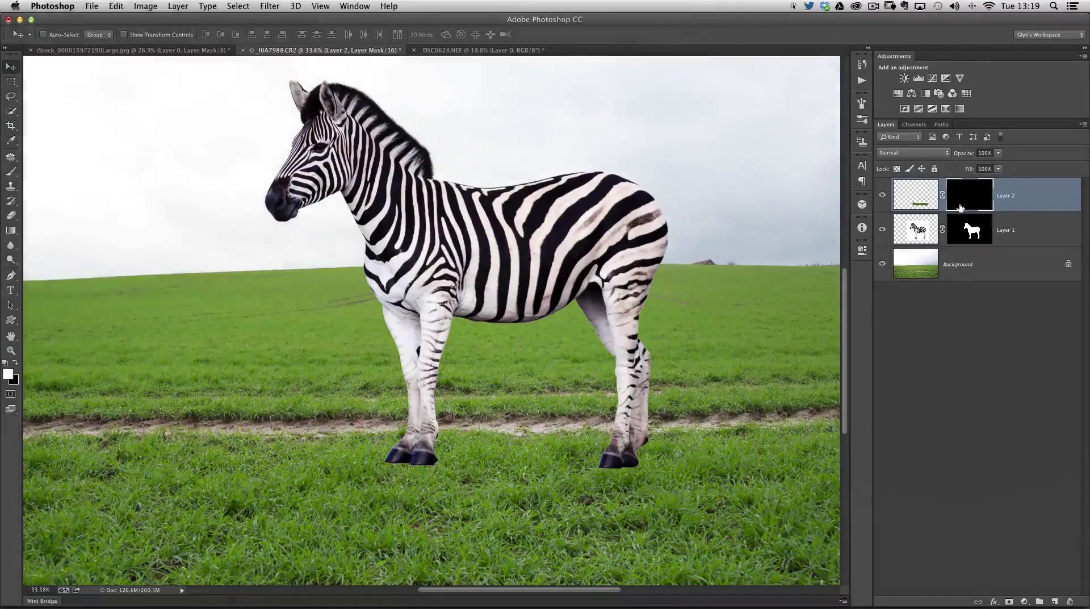
key(b)
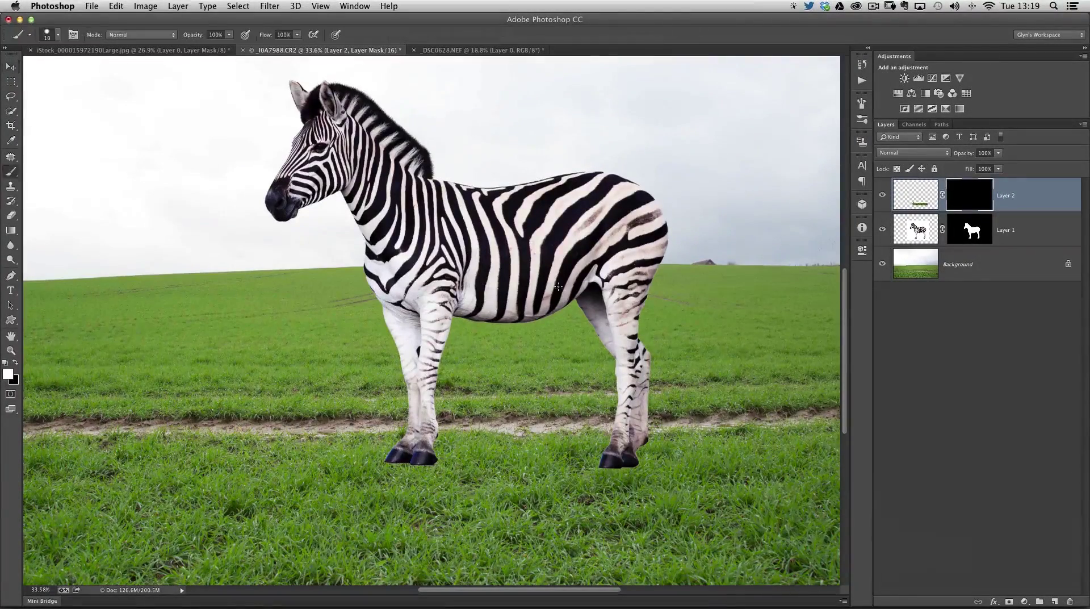
click(58, 37)
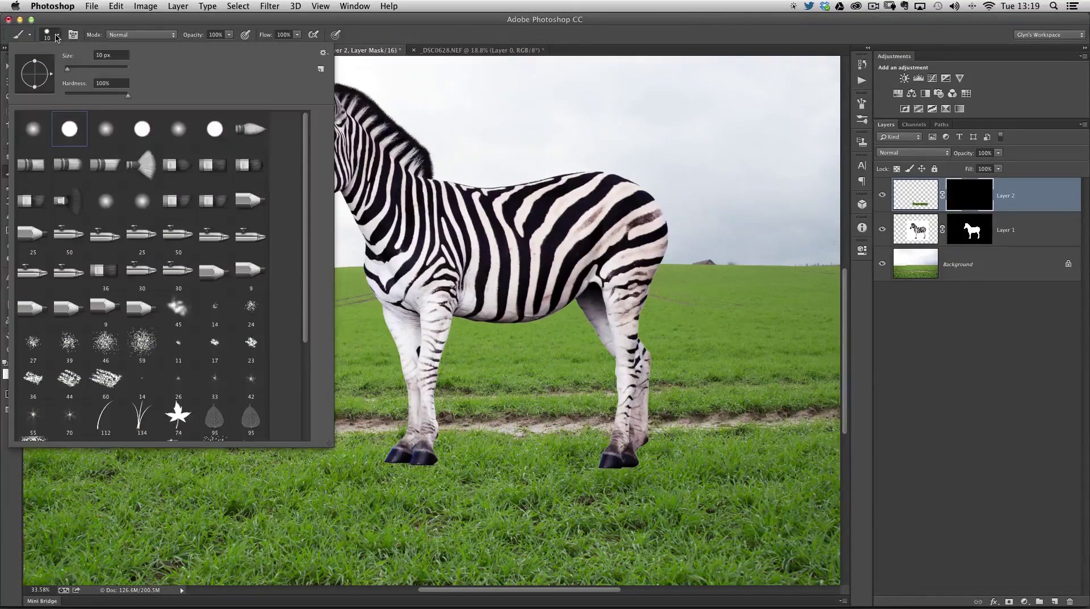
scroll(310, 278, down, 5)
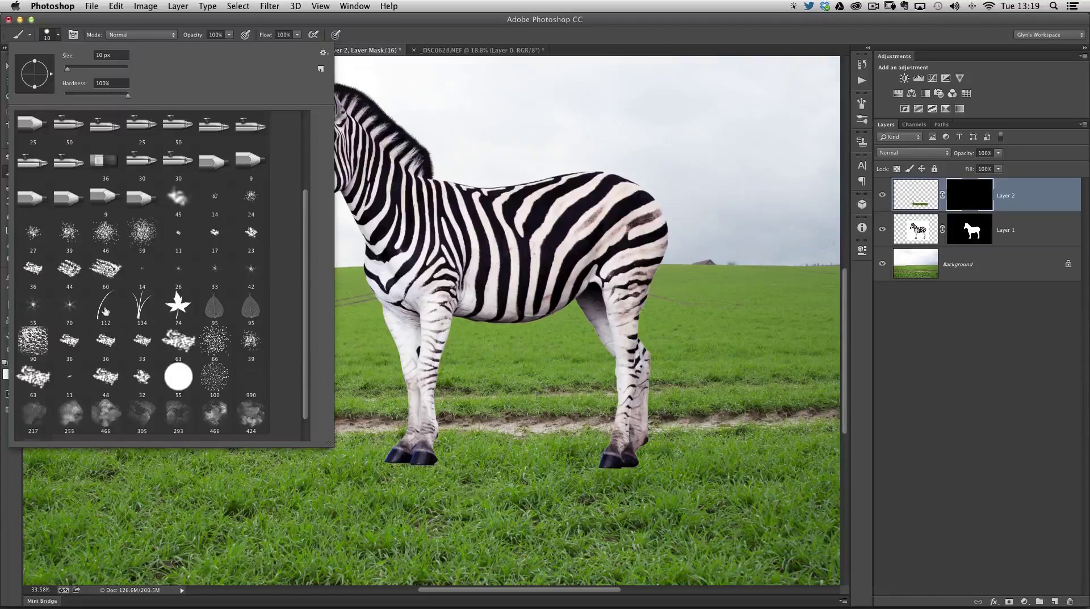
click(104, 309)
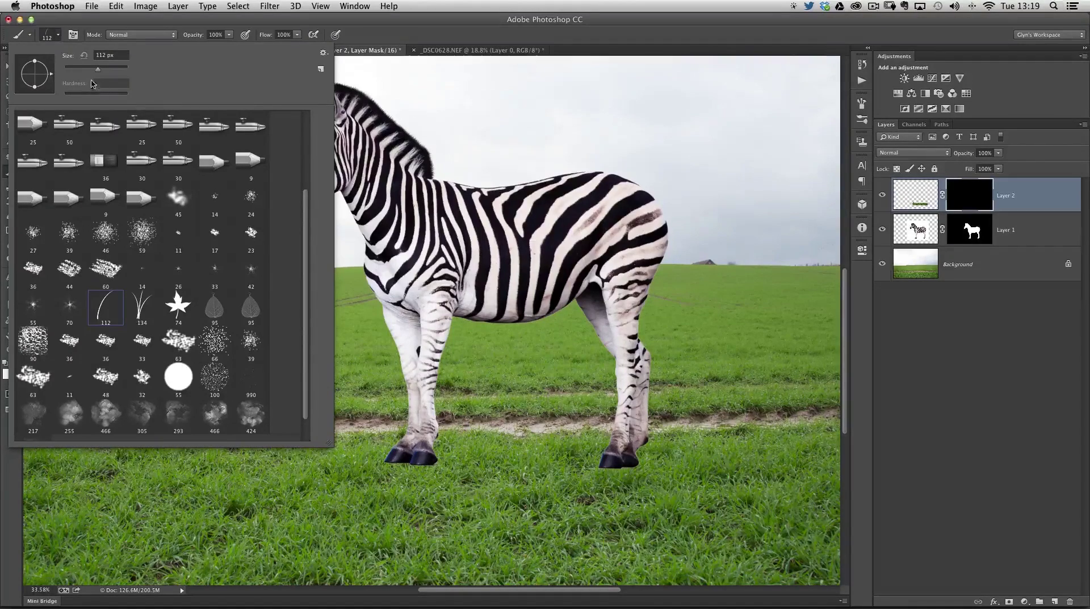
Rotate the grass brush tip to an angle of -9° and slightly widen its spacing
click(73, 35)
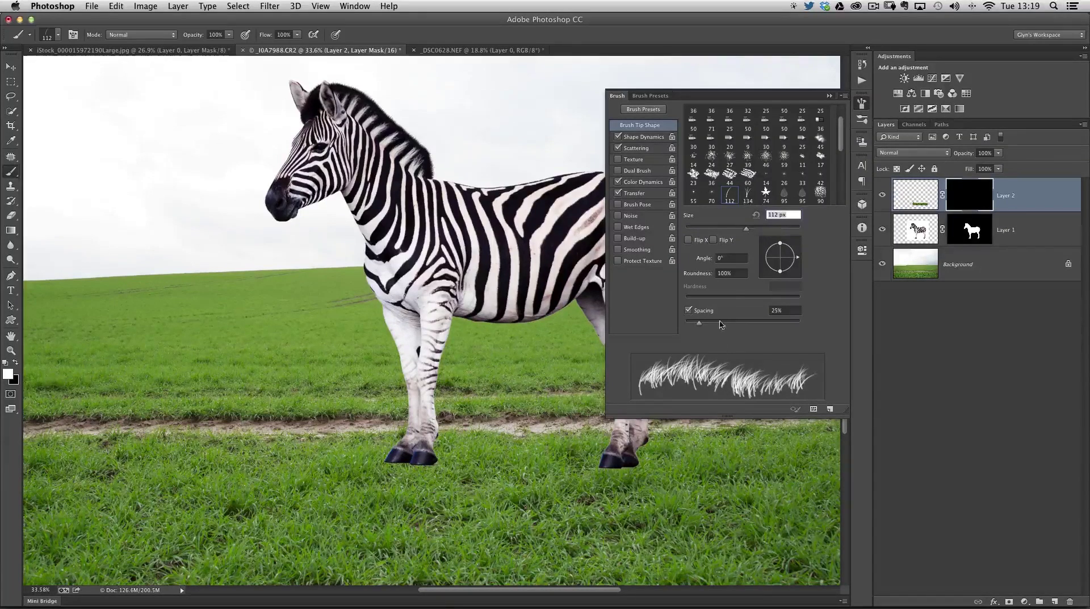
drag(797, 257, 798, 262)
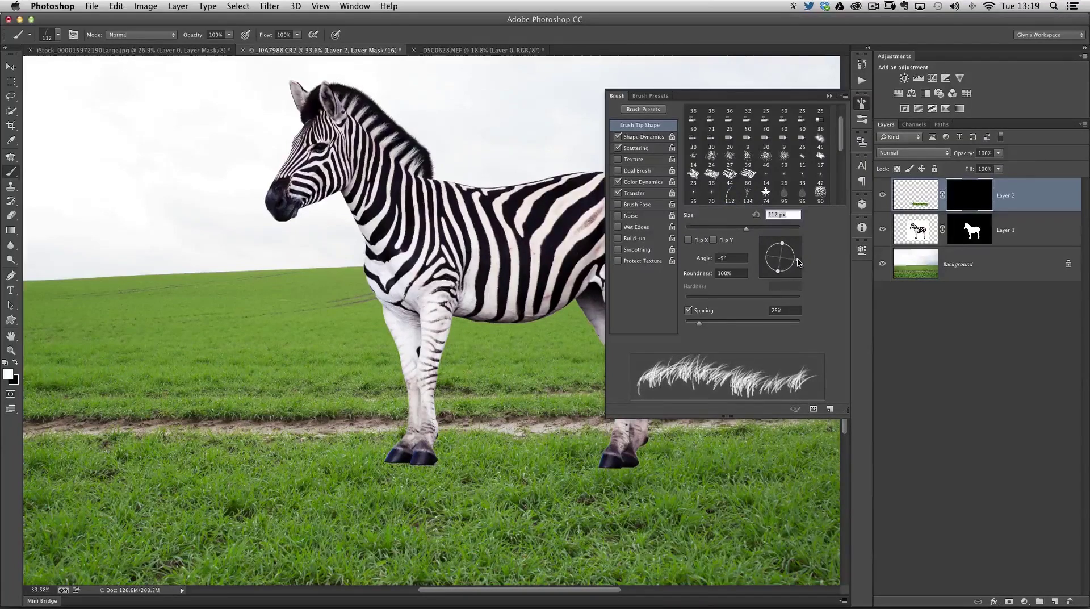
click(700, 323)
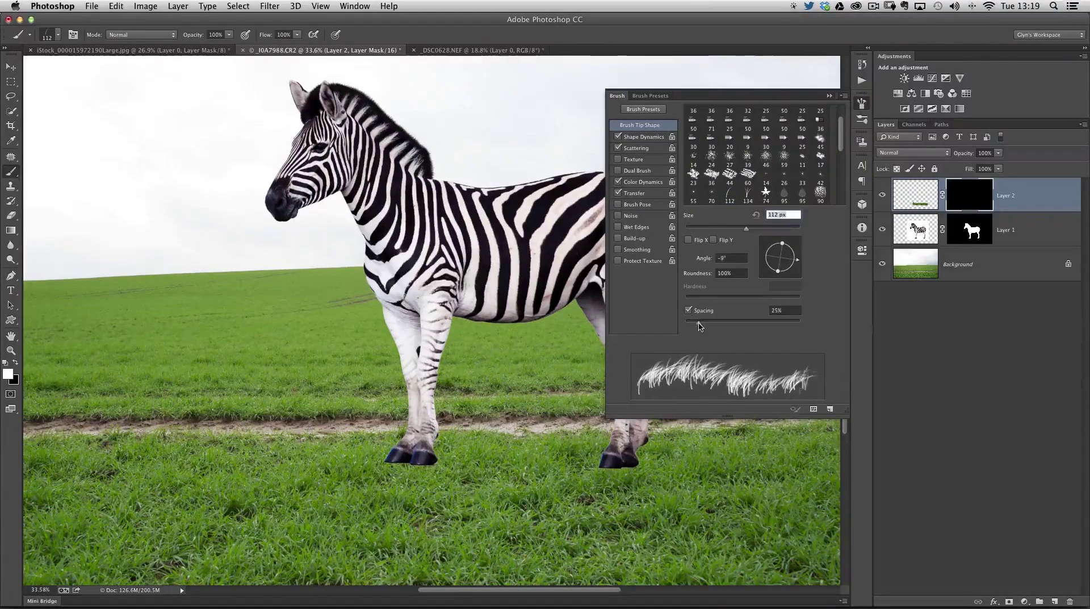
drag(699, 325, 704, 327)
Control the grass brush's size jitter by Pen Pressure and turn off Color Dynamics and Transfer
click(640, 137)
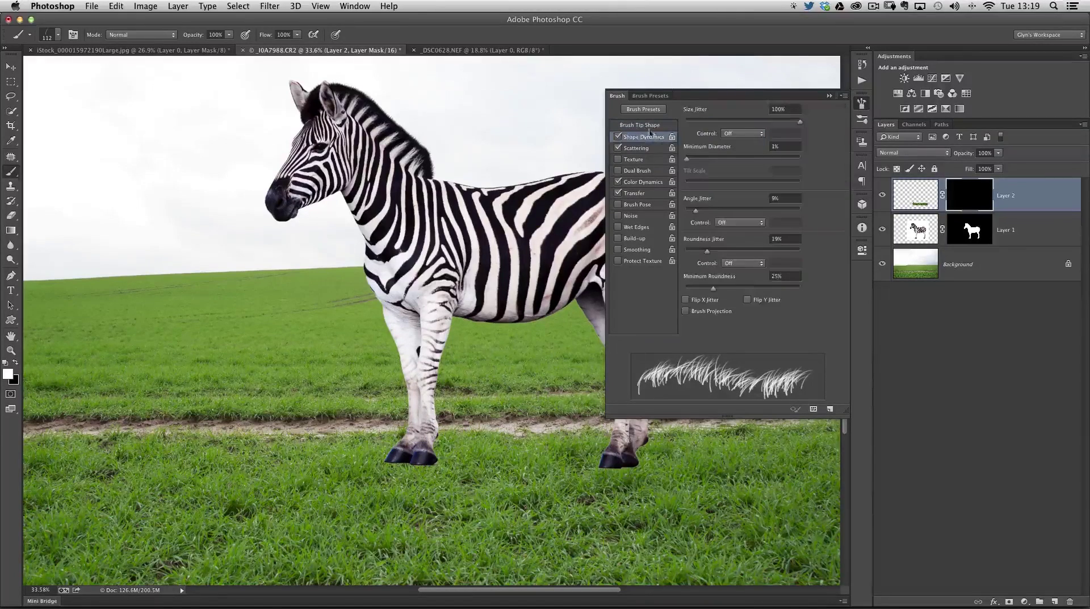
click(742, 131)
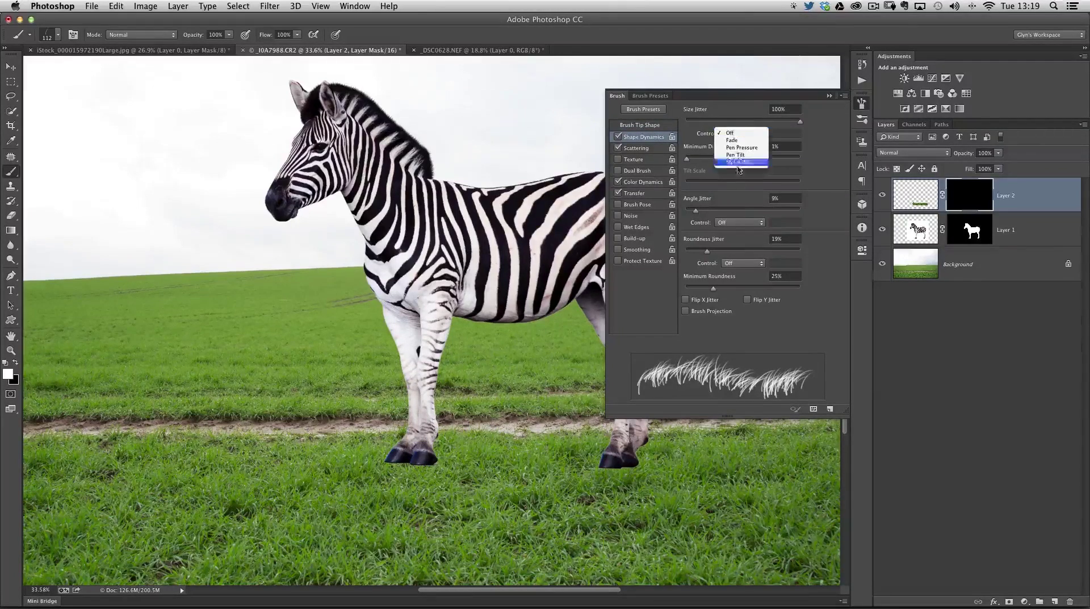
click(741, 147)
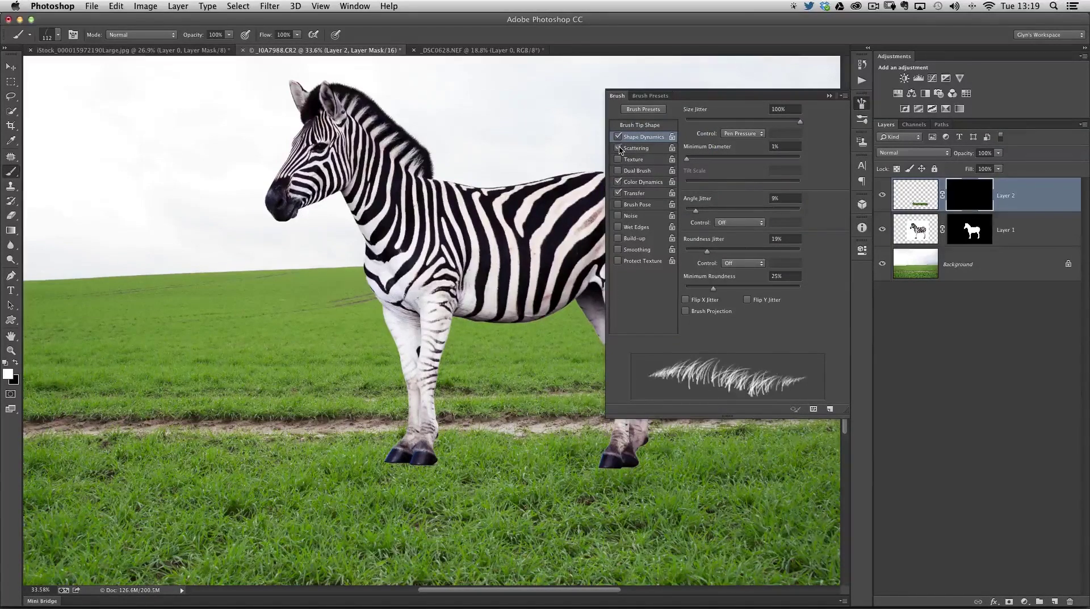
click(618, 182)
click(620, 193)
click(861, 105)
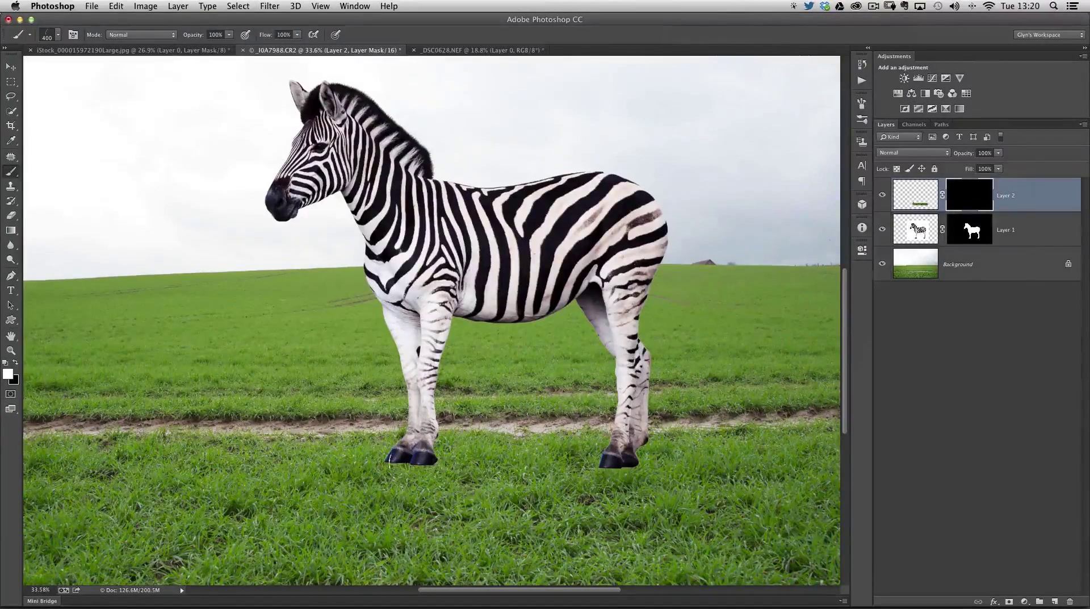
Paint white on Layer 2's mask with the grass brush at 125 px to bring blades over the front and rear hooves
mouse_move(389, 457)
mouse_down()
mouse_move(391, 471)
mouse_move(433, 462)
mouse_move(400, 460)
mouse_up()
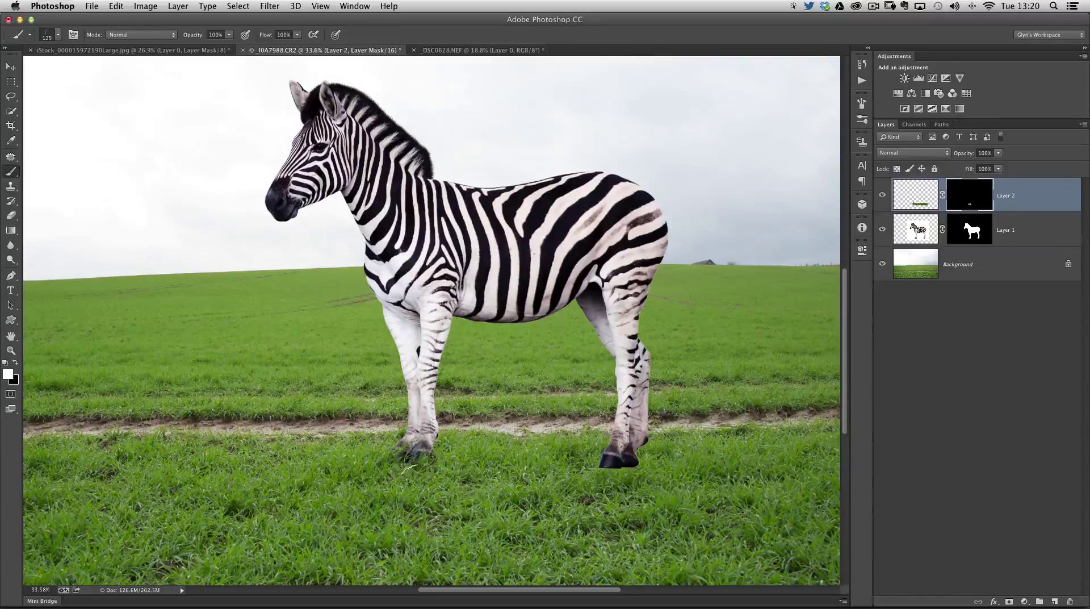
drag(400, 461, 424, 471)
mouse_move(615, 470)
mouse_down()
mouse_move(637, 467)
mouse_move(601, 472)
mouse_up()
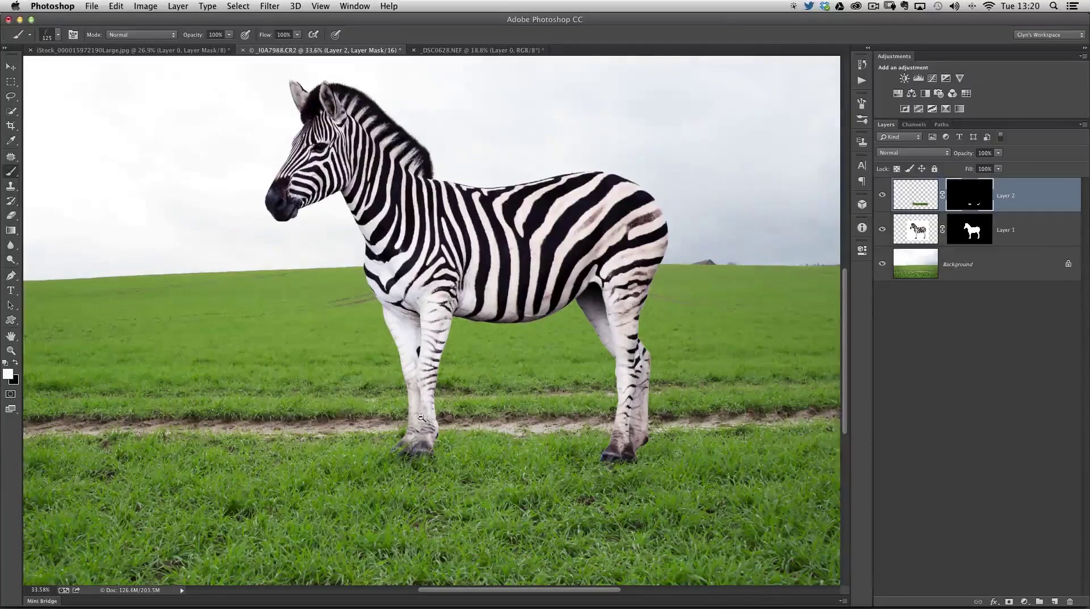
Compare the zebra's hooves with and without the painted grass of Layer 2, from farther out and close up
scroll(424, 398, down, 3)
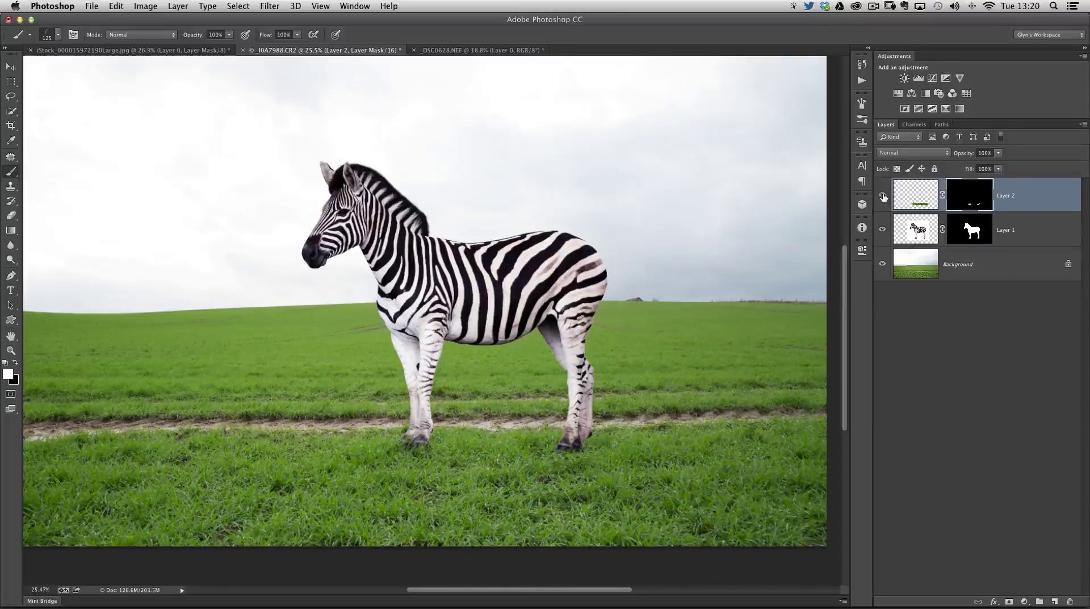
click(883, 197)
click(883, 197)
click(883, 197)
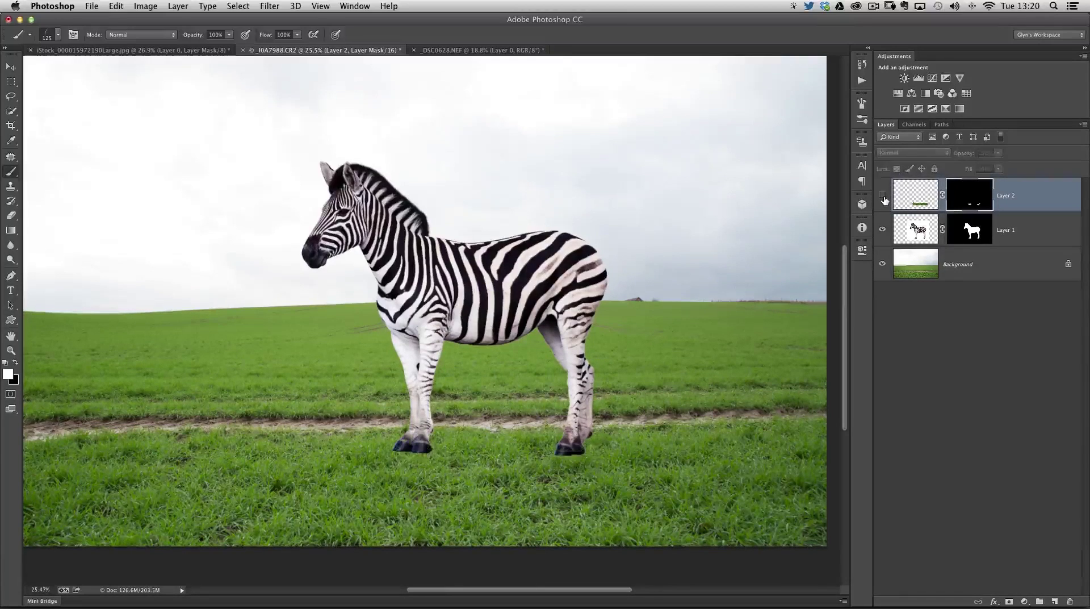
click(883, 197)
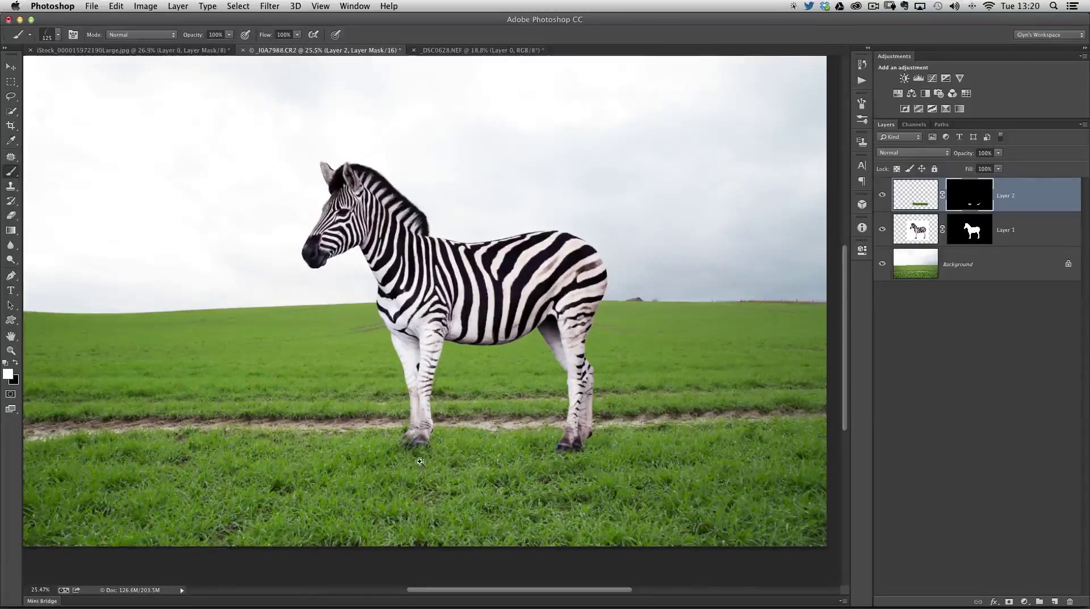
scroll(420, 461, up, 3)
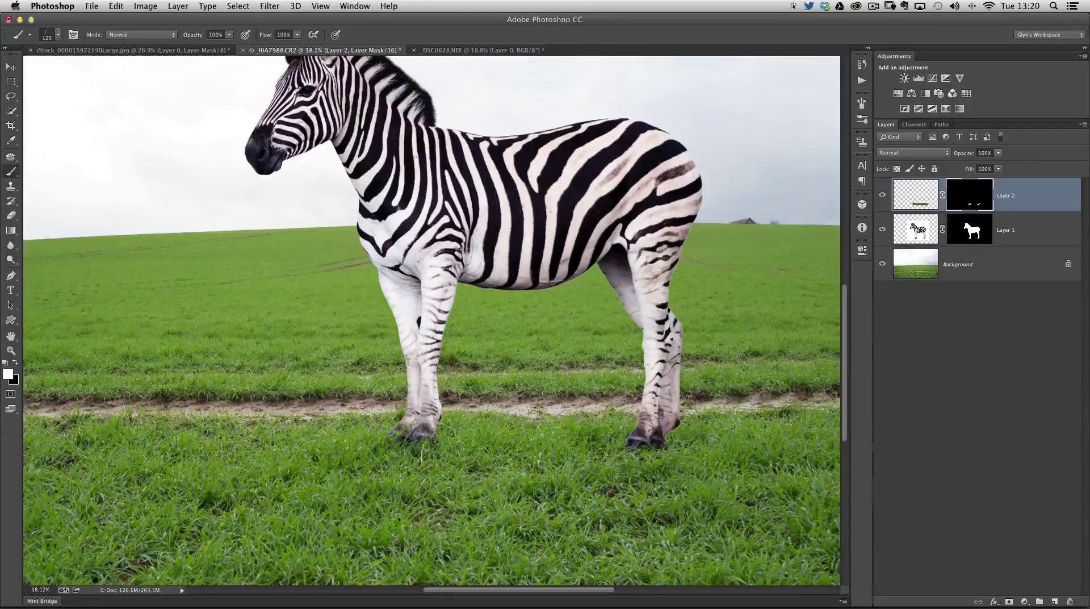
click(882, 195)
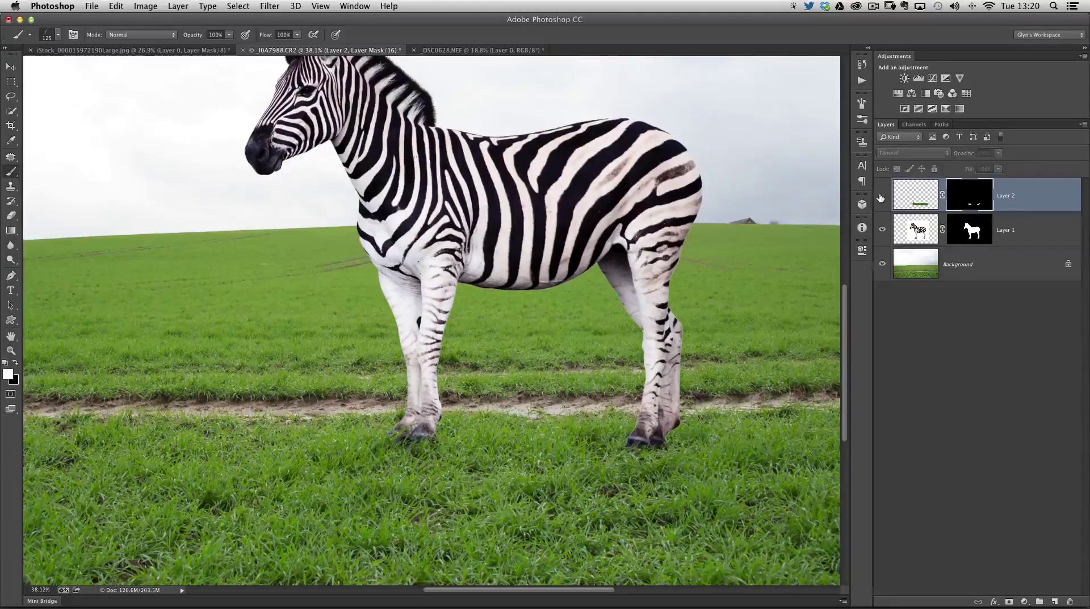
click(883, 194)
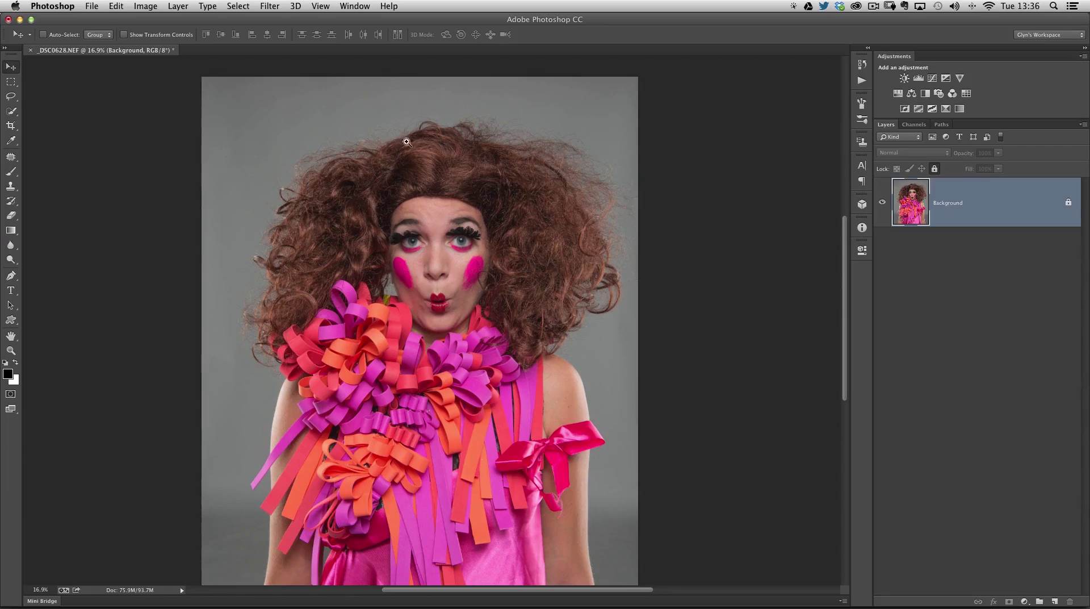
Examine the woman's frizzy hair edges against the grey background in the _DSC0628.NEF portrait
scroll(577, 181, up, 5)
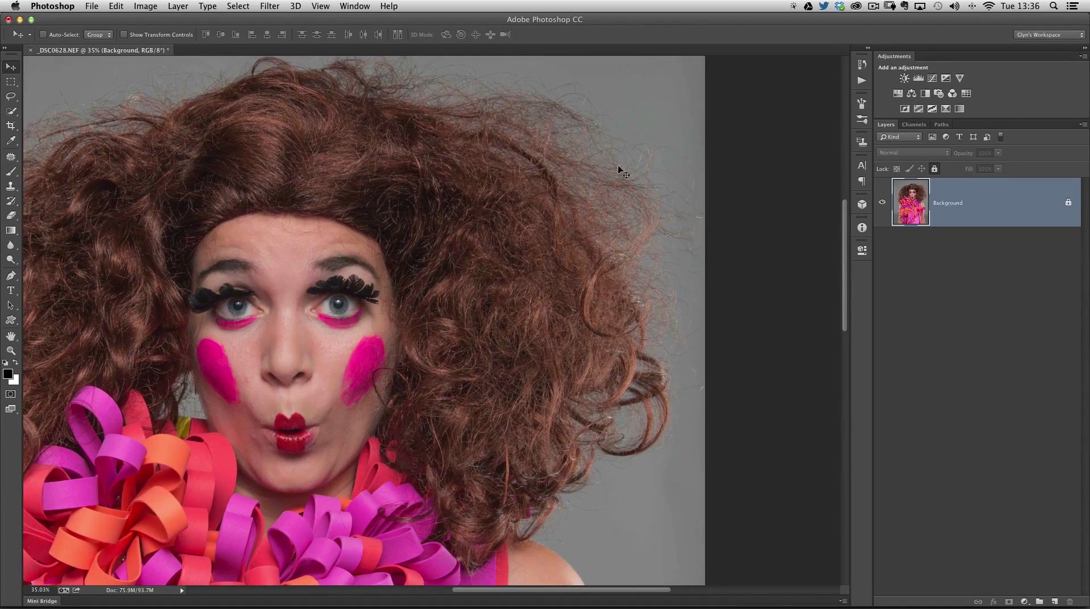
scroll(408, 243, down, 4)
scroll(408, 242, down, 3)
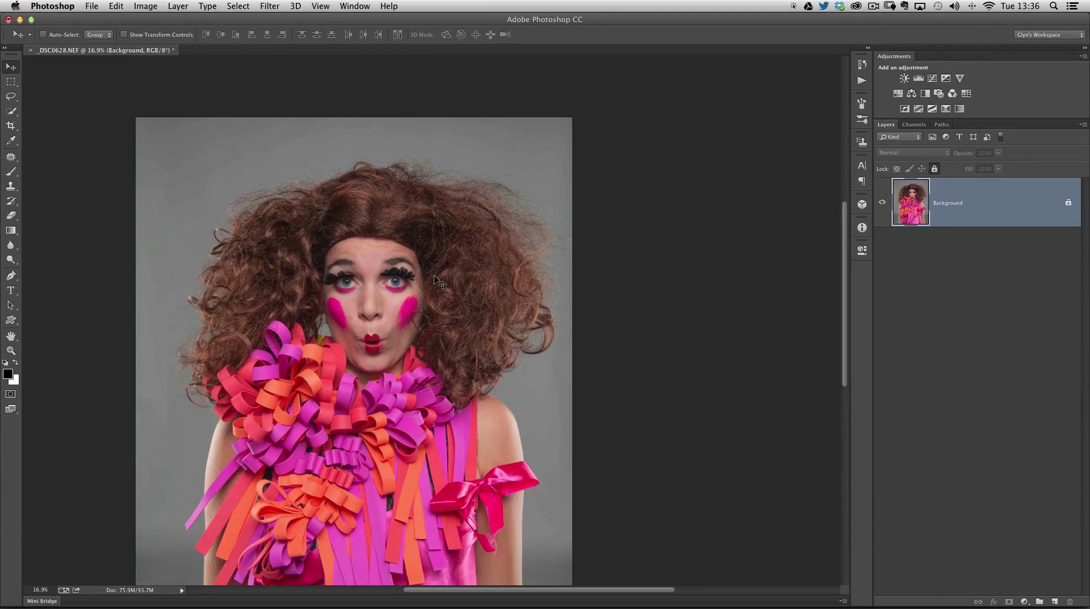
scroll(420, 290, down, 3)
scroll(420, 290, left, 2)
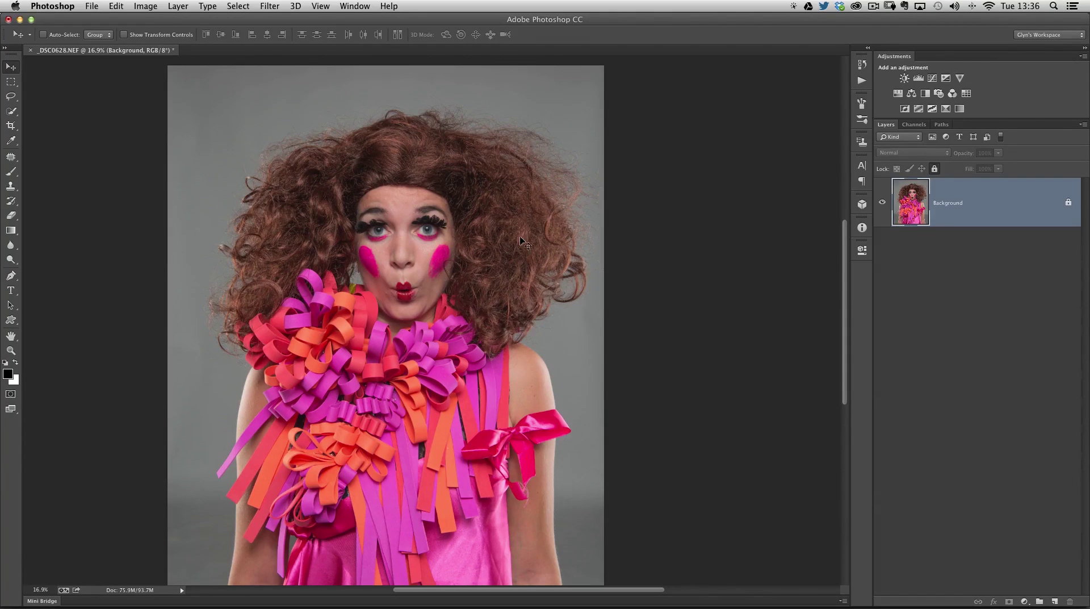
Unlock the Background layer and open it in the Topaz ReMask 3 filter
click(271, 8)
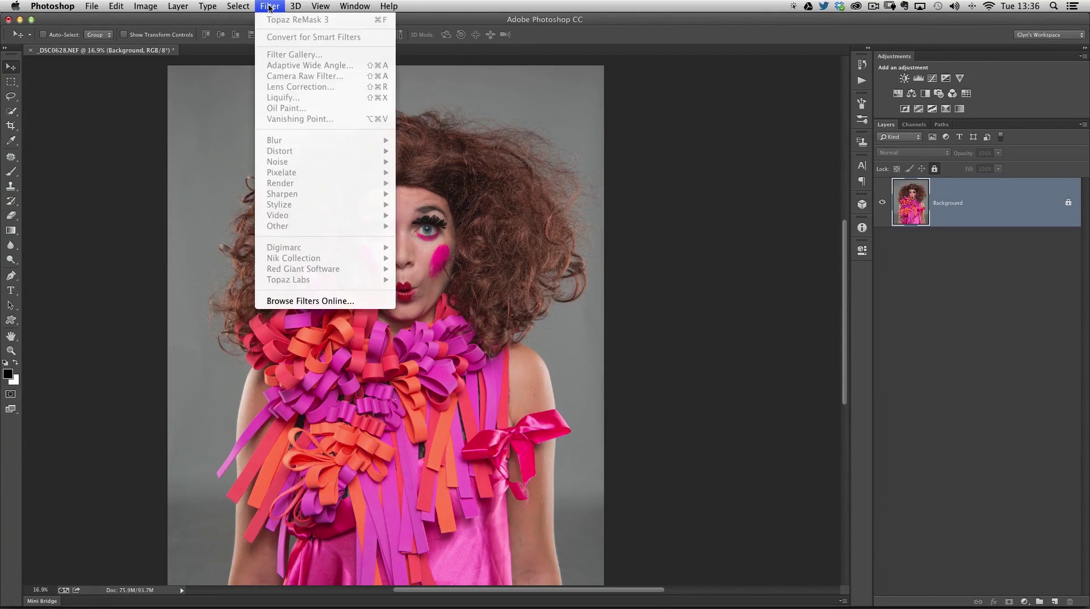
click(986, 259)
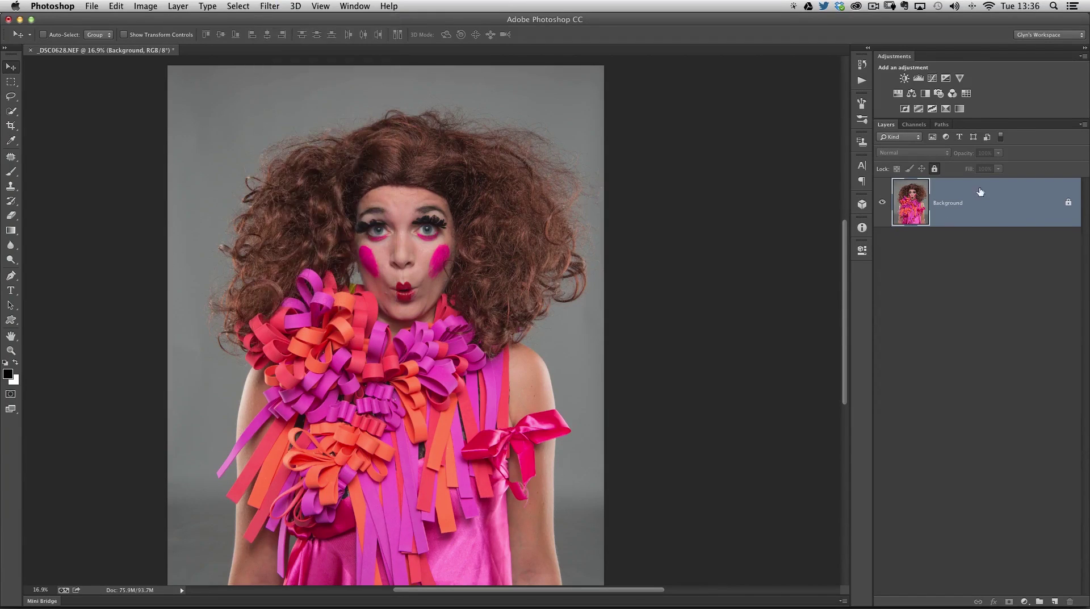
click(1068, 205)
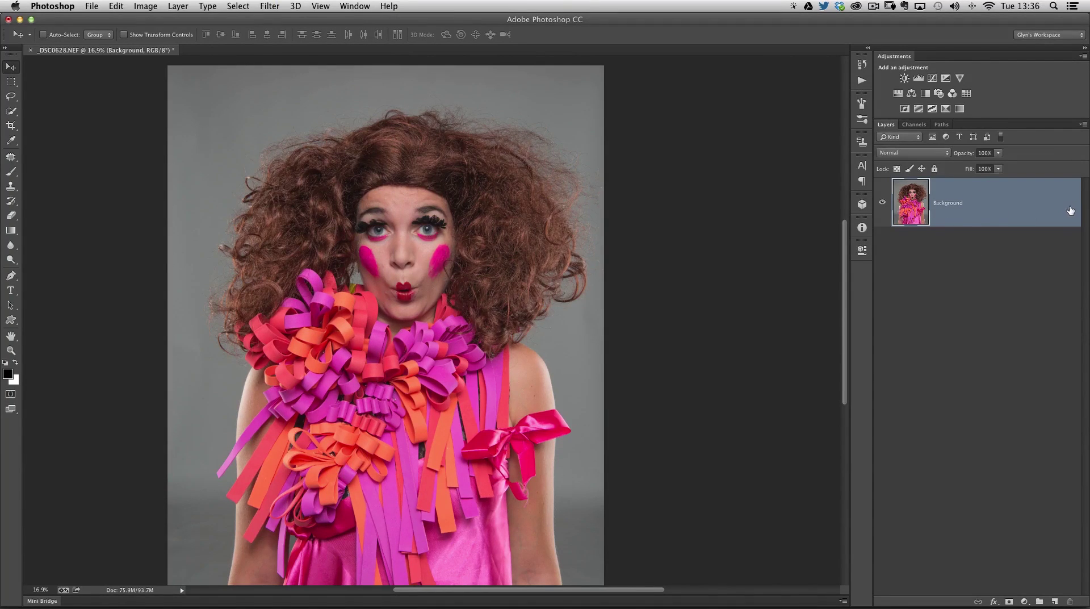
click(269, 7)
mouse_move(292, 280)
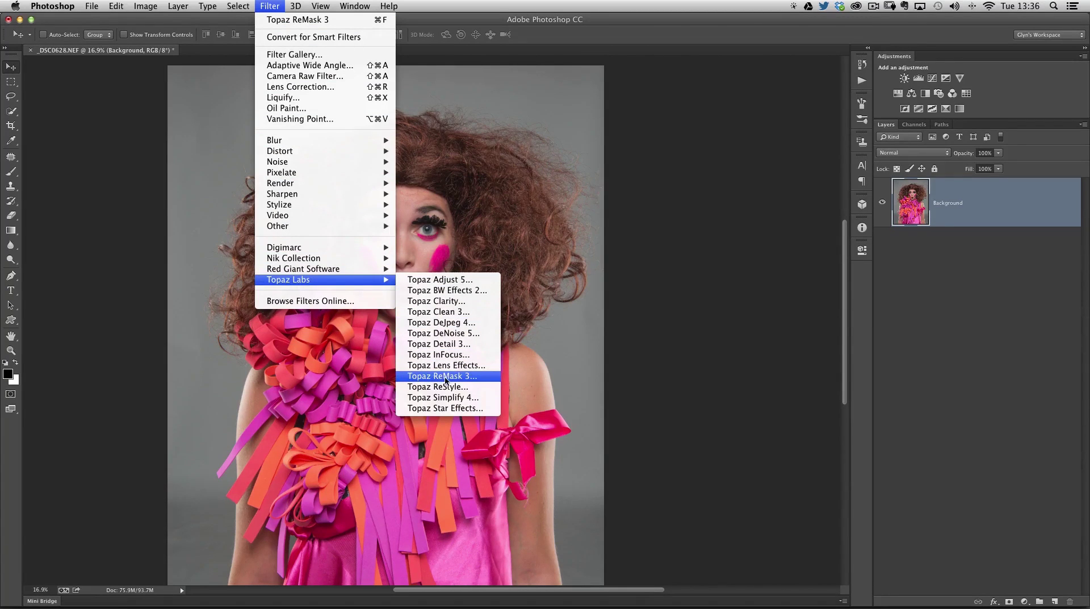
click(465, 378)
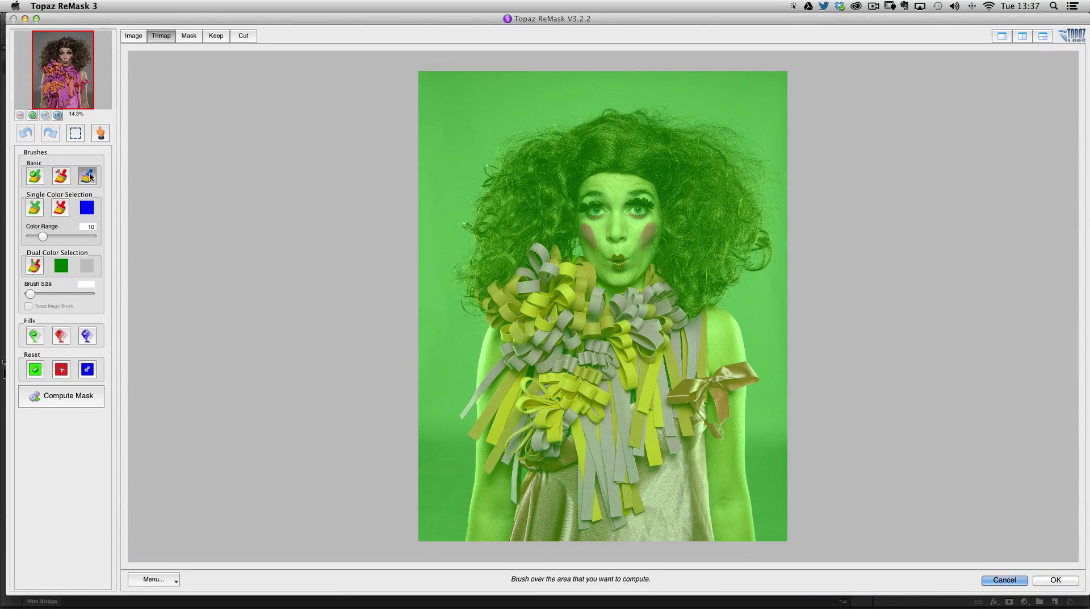
Mark the frizzy outer edge of the hair with the compute brush at size 225
key(bracketright)
mouse_move(617, 110)
mouse_down()
mouse_move(501, 142)
mouse_move(517, 154)
mouse_move(499, 156)
mouse_move(476, 203)
mouse_move(487, 222)
mouse_move(478, 217)
mouse_move(470, 247)
mouse_move(480, 253)
mouse_move(458, 265)
mouse_move(467, 310)
mouse_move(482, 316)
mouse_move(485, 216)
mouse_move(503, 145)
mouse_move(606, 105)
mouse_move(636, 110)
mouse_move(645, 96)
mouse_move(636, 118)
mouse_move(671, 108)
mouse_move(771, 162)
mouse_move(754, 176)
mouse_move(778, 224)
mouse_move(769, 250)
mouse_move(716, 300)
mouse_up()
key(bracketright)
key(bracketright)
key(bracketright)
key(bracketright)
Mark the edges of both arms, the ribbon ends and the bow down to the image's lower edge with the compute brush at size 125
key(bracketleft)
key(bracketleft)
key(bracketleft)
key(bracketleft)
key(bracketleft)
key(bracketleft)
key(bracketleft)
key(bracketleft)
key(bracketleft)
key(bracketleft)
key(bracketleft)
key(bracketleft)
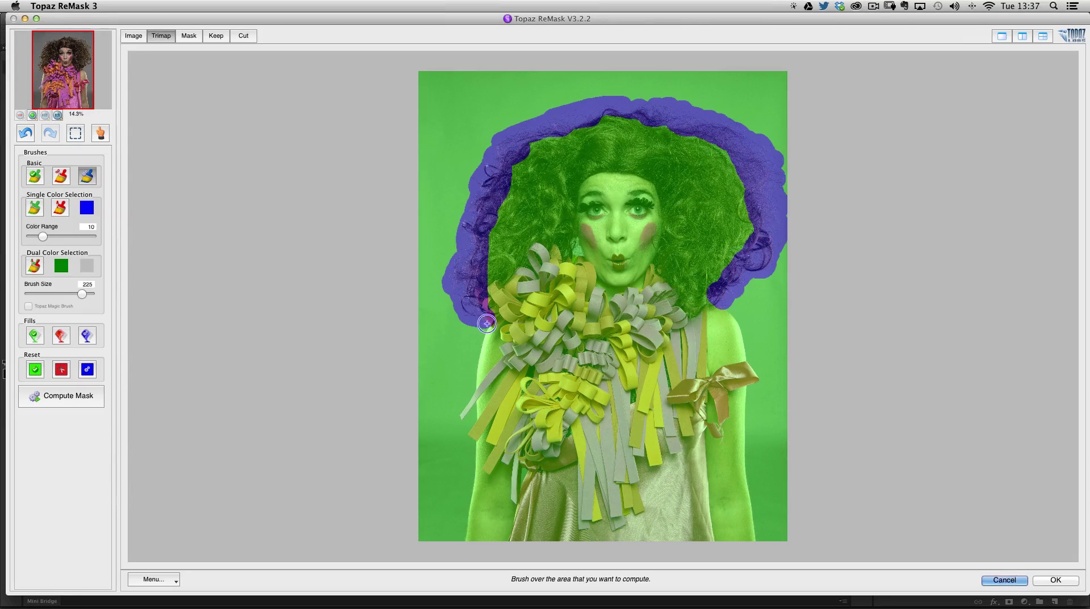
key(bracketleft)
mouse_move(487, 325)
mouse_down()
mouse_move(459, 419)
mouse_move(477, 401)
mouse_move(465, 544)
mouse_up()
mouse_move(727, 303)
mouse_down()
mouse_move(760, 380)
mouse_move(749, 385)
mouse_move(745, 430)
mouse_move(759, 542)
mouse_up()
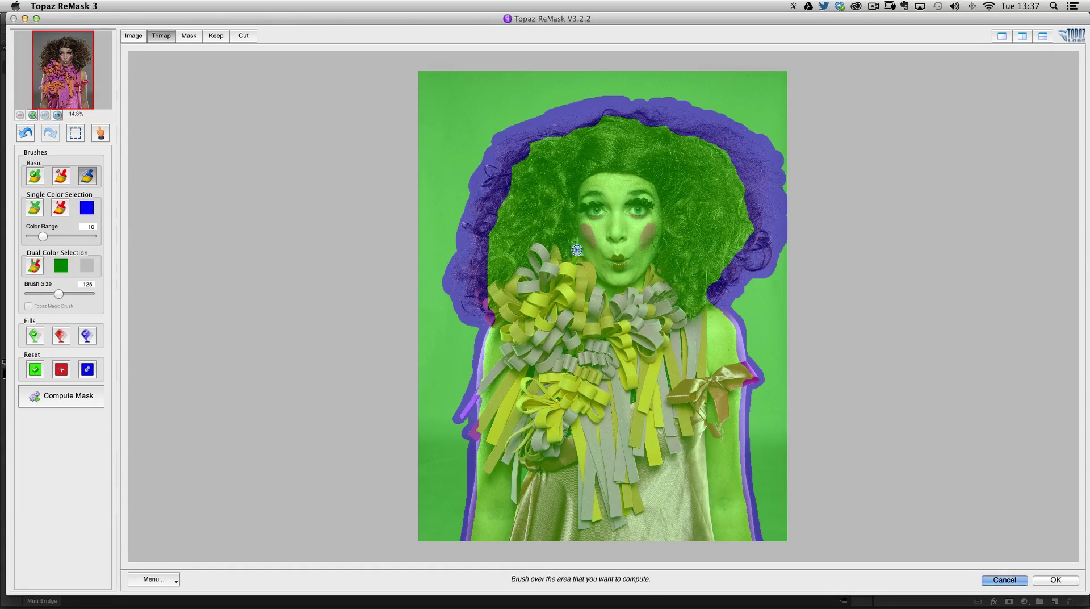
Mark the small background gap between the hair and the woman's cheek with the compute brush at size 75
key(bracketleft)
key(bracketleft)
key(bracketleft)
key(bracketleft)
key(bracketleft)
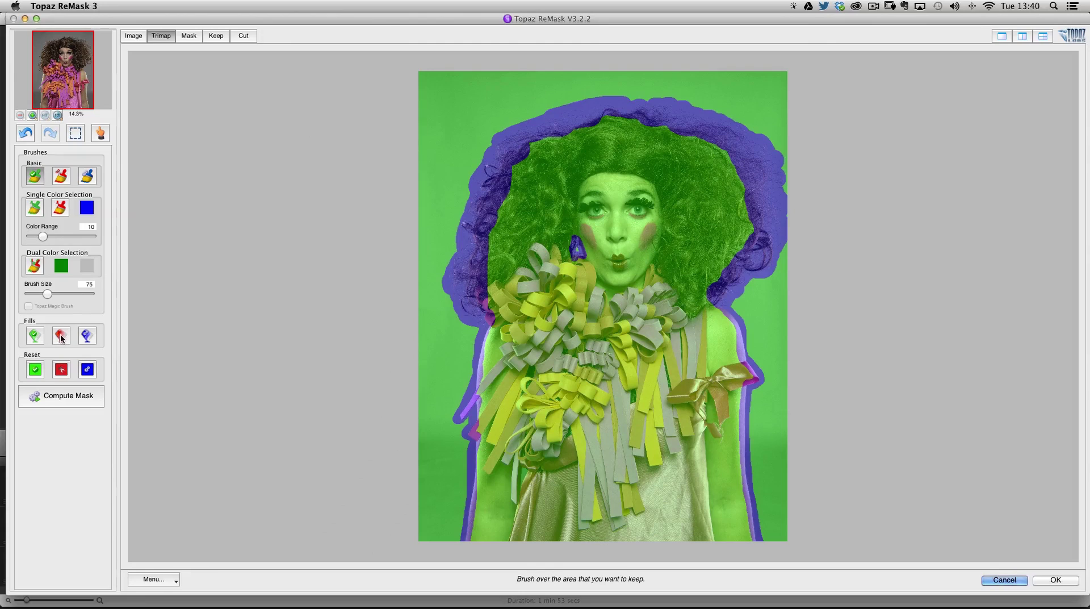
Fill the grey background on both sides of the woman as area to cut and compute the mask
click(62, 336)
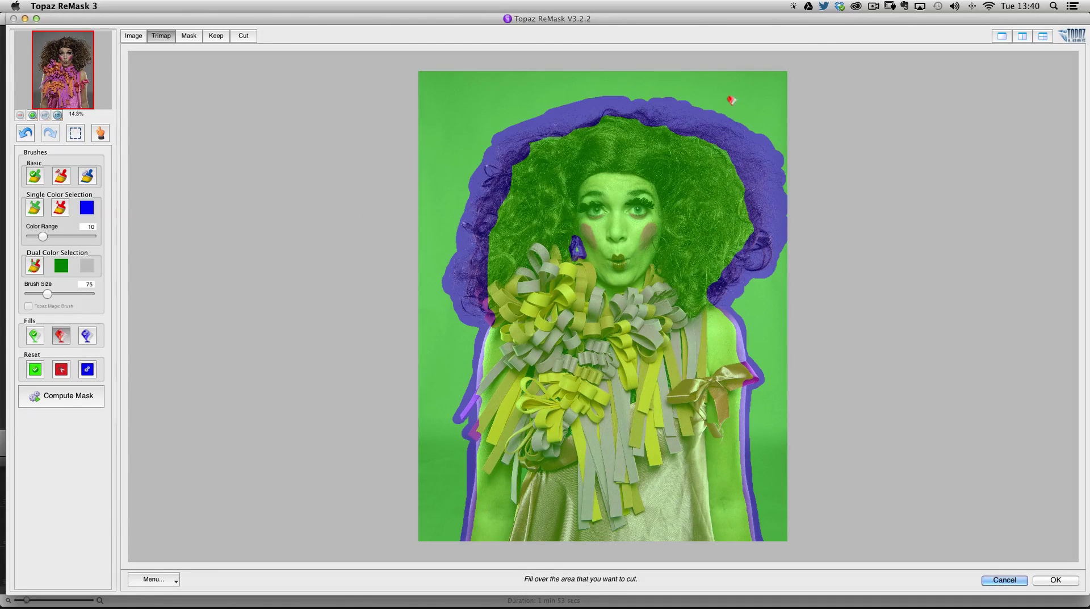
click(453, 105)
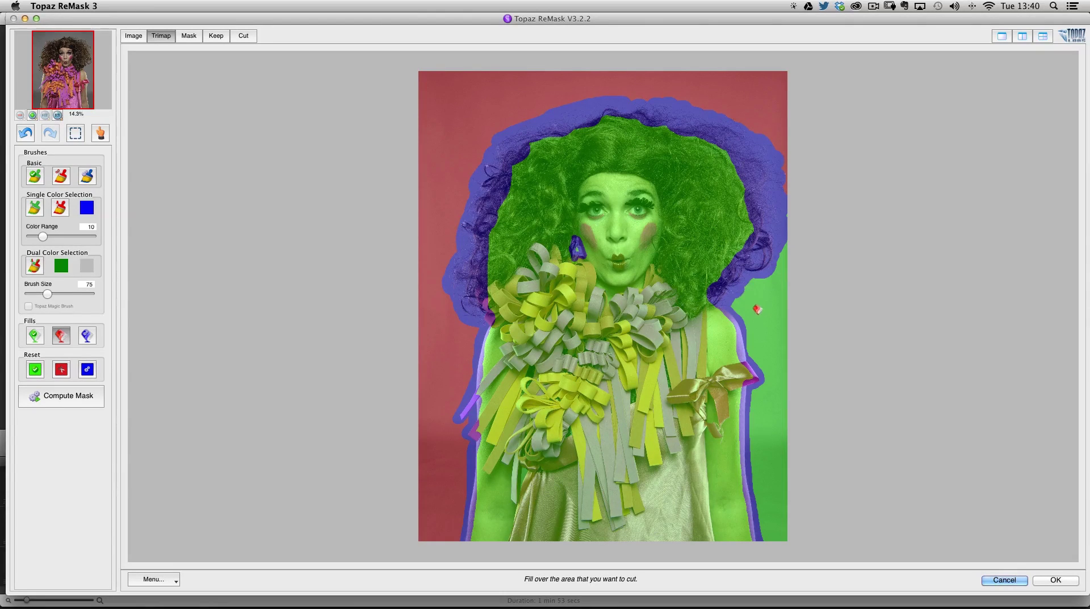
click(758, 309)
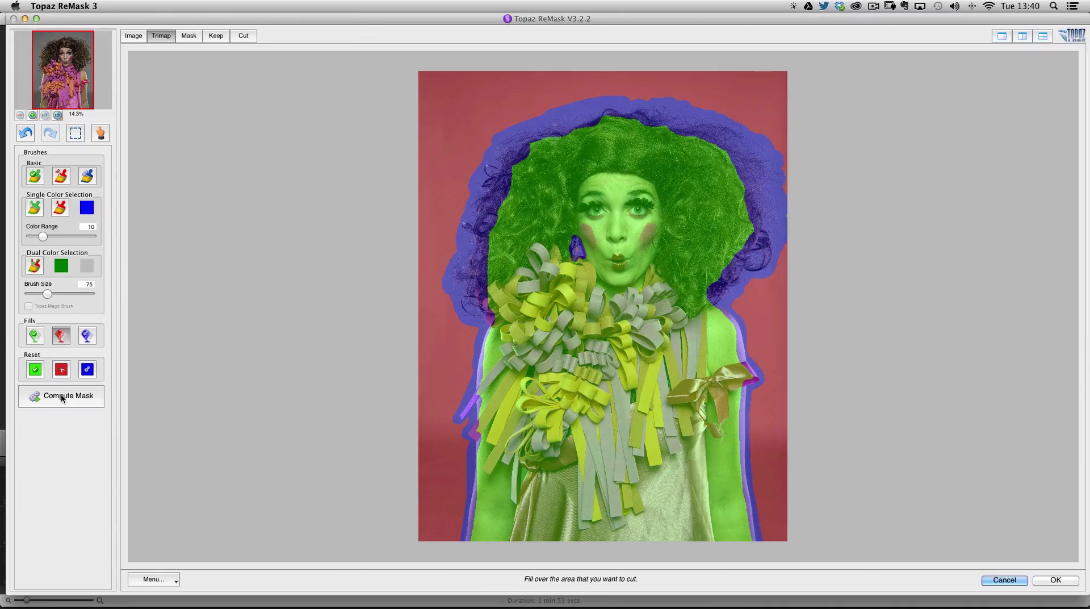
click(63, 395)
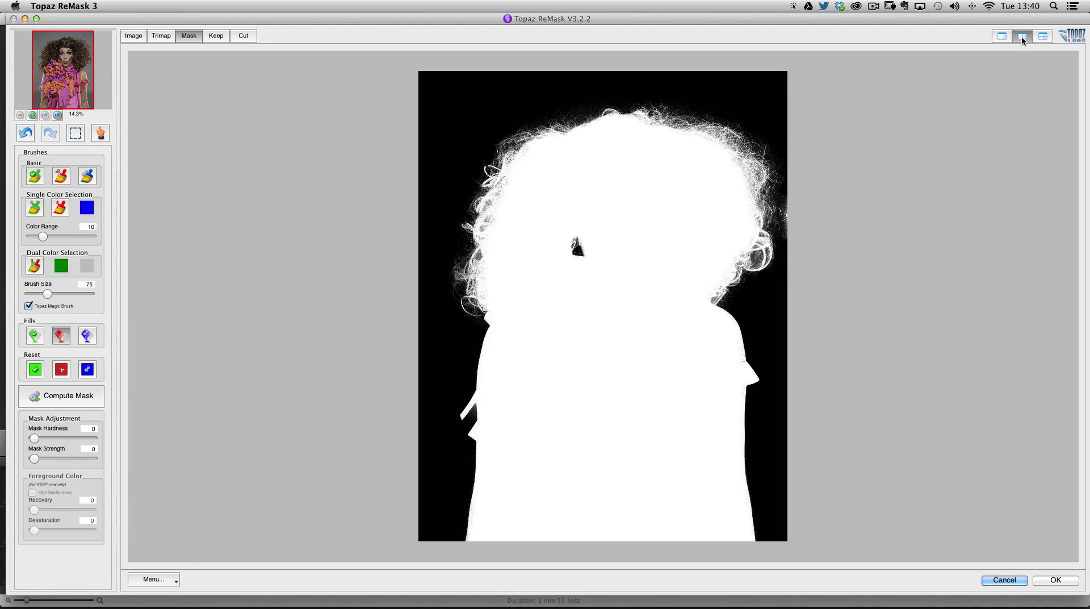
Show the original image side by side with the mask and sample the grey background beside the hair as the single cut color
click(1022, 37)
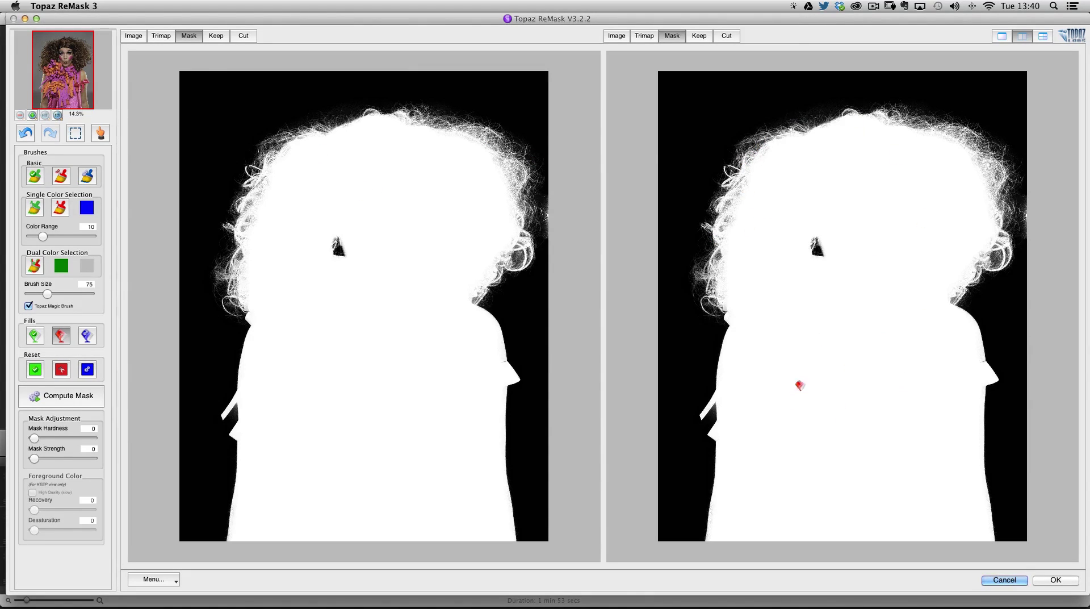
click(134, 36)
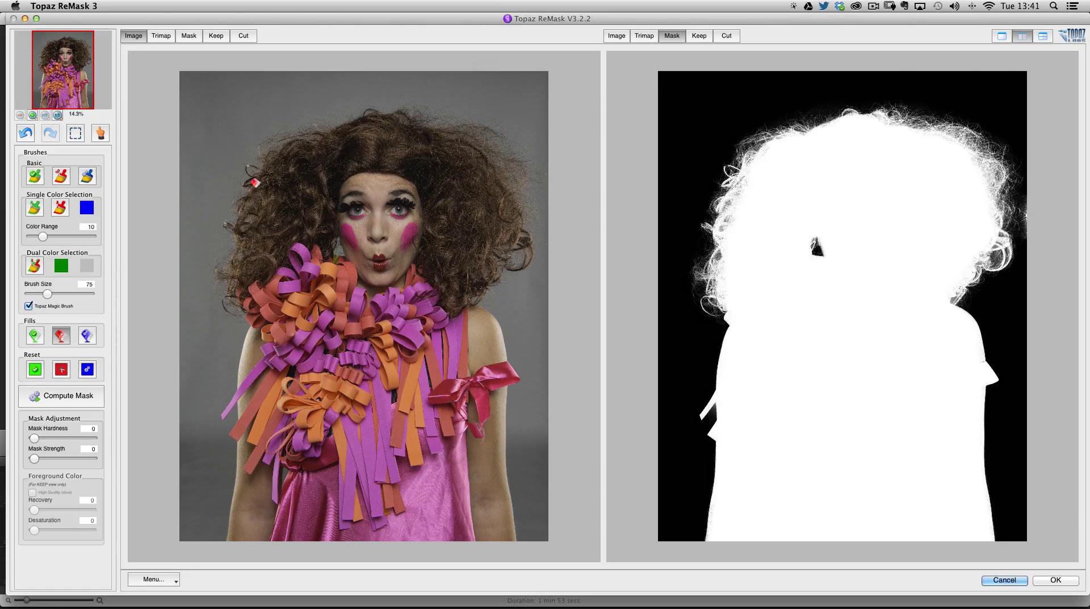
click(59, 207)
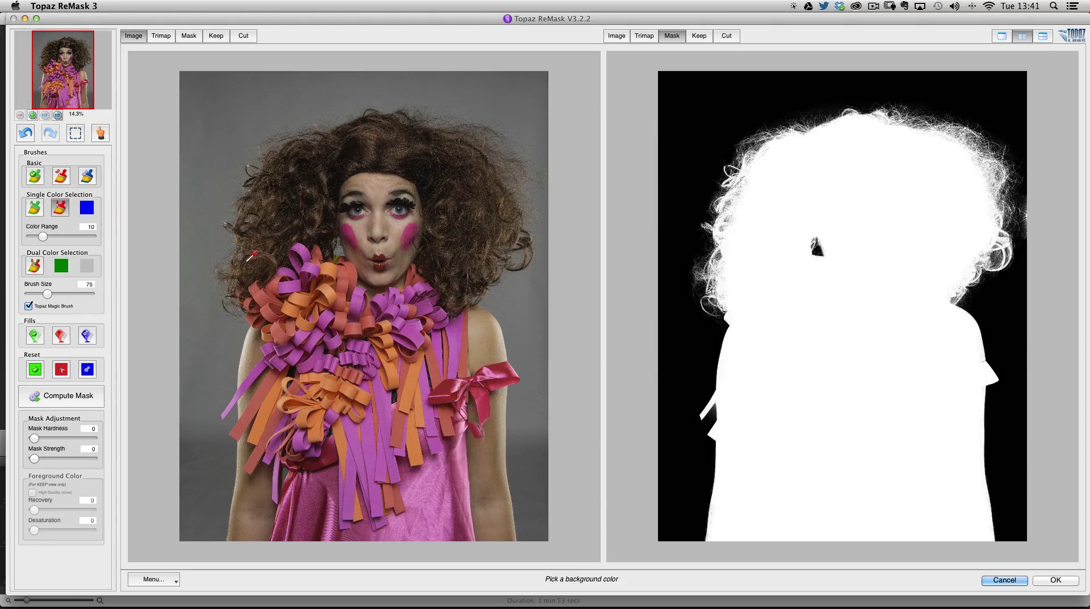
click(215, 220)
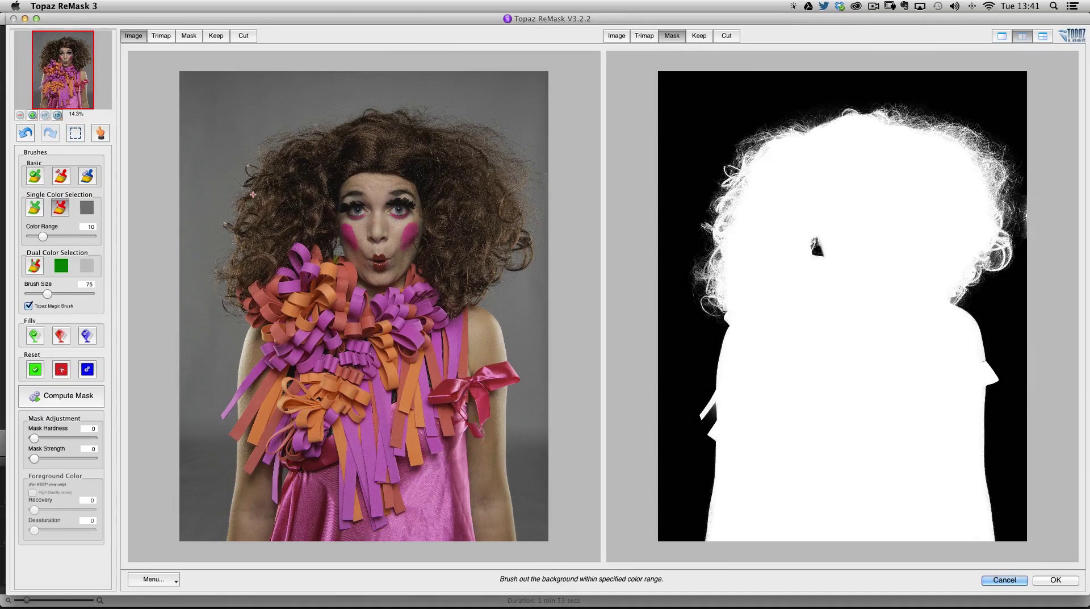
Enlarge the single-color cut brush to size 195 and brush over the grey background showing through the curls at the hair's edge
key(bracketright)
key(bracketright)
key(bracketright)
key(bracketright)
key(bracketright)
key(bracketright)
key(bracketright)
key(bracketright)
key(bracketright)
key(bracketright)
key(bracketright)
key(bracketright)
mouse_move(243, 256)
mouse_down()
mouse_move(253, 193)
mouse_move(253, 227)
mouse_up()
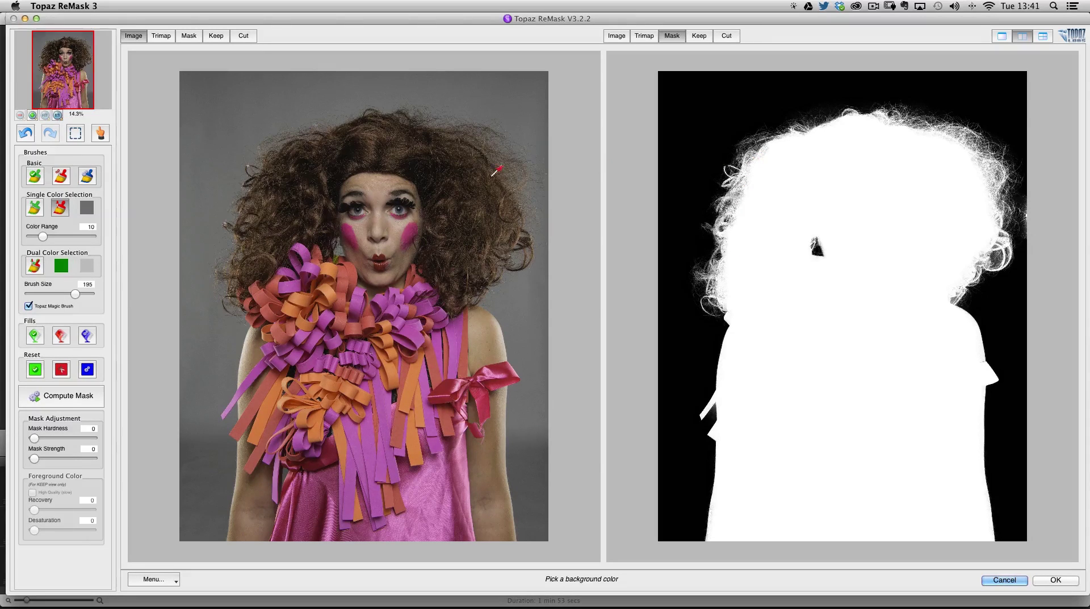
Sample the dark hair at the top of the head as the single color to keep
click(34, 213)
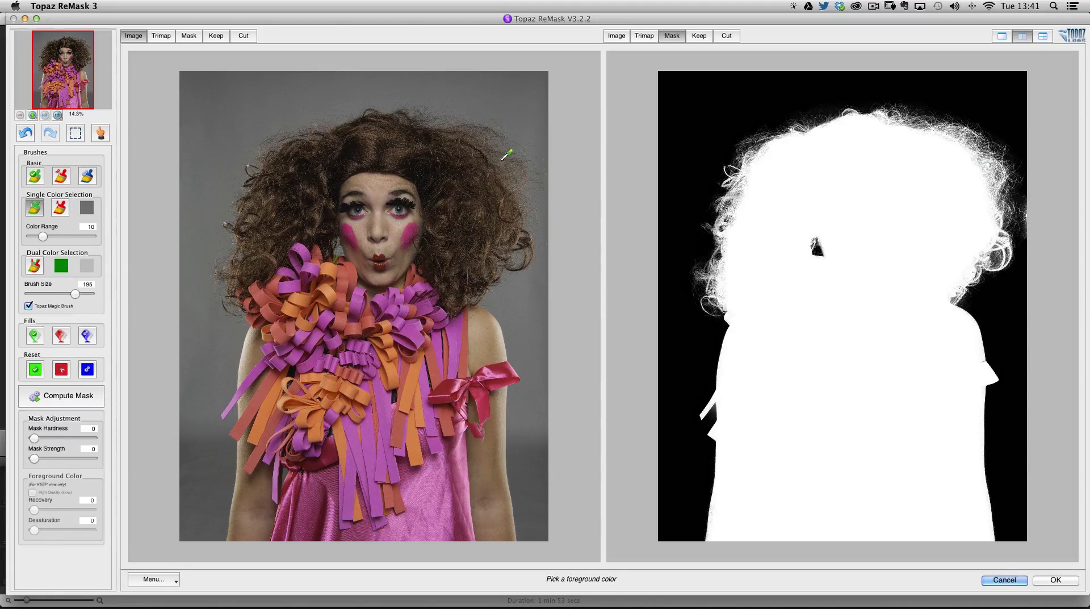
click(362, 120)
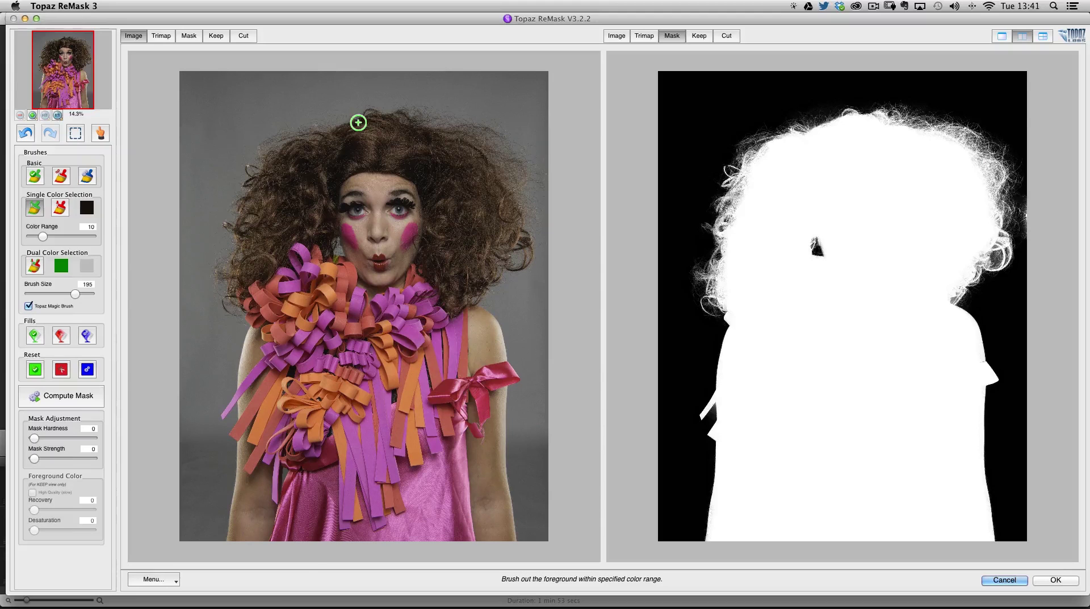